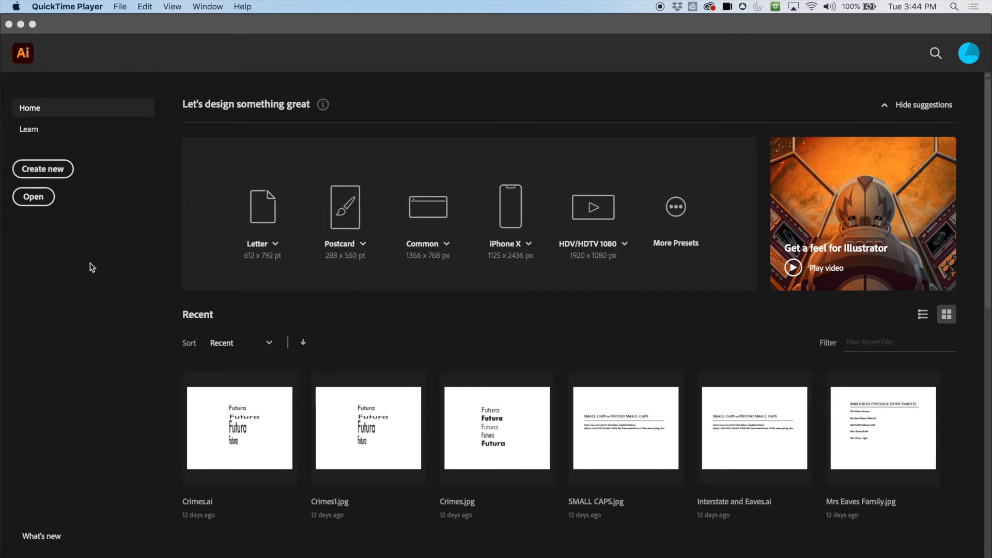
Create a new landscape Letter document measuring 792 x 612 pt with one artboard.
left_click(61, 170)
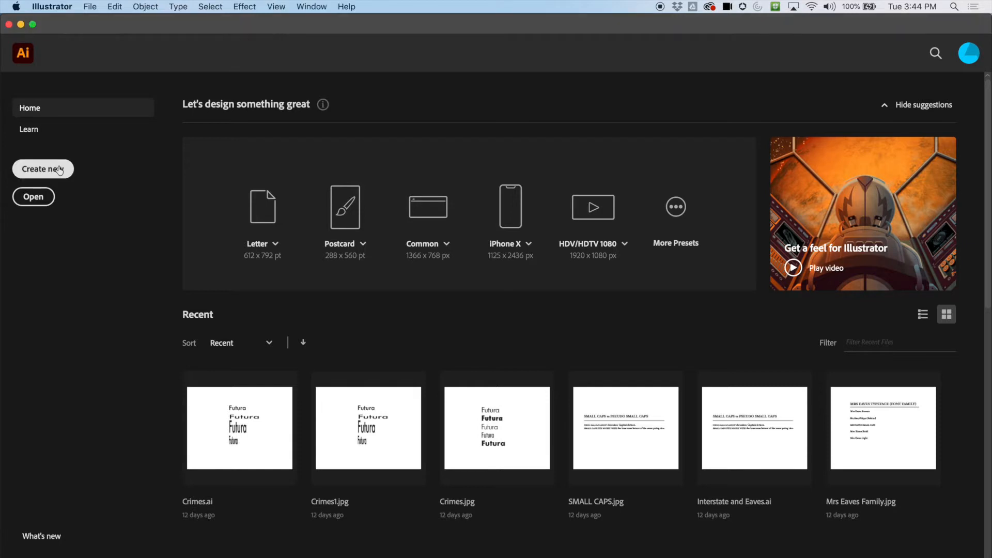
left_click(59, 170)
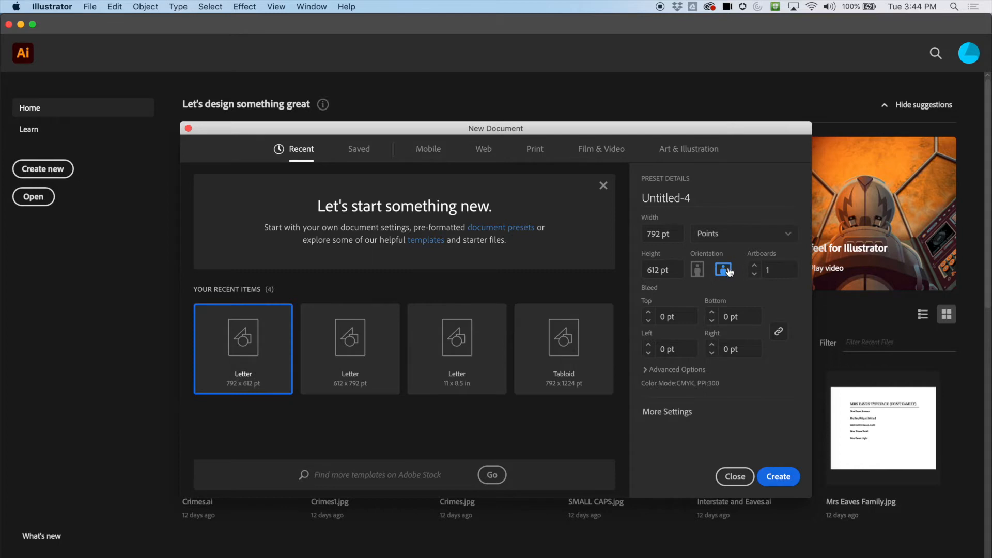
left_click(767, 478)
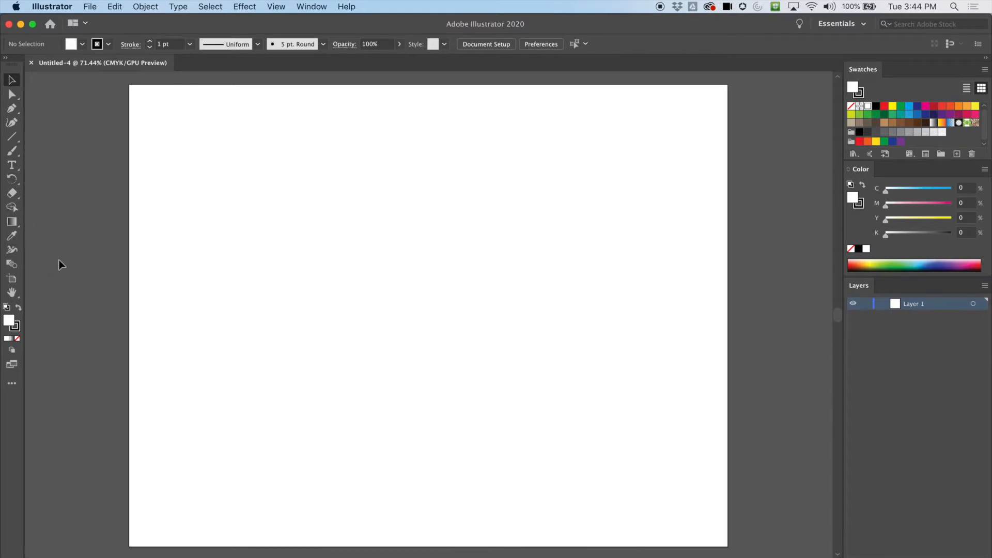
Draw a rectangle about 128 x 88 pt near the artboard's upper-left corner.
left_click(18, 137)
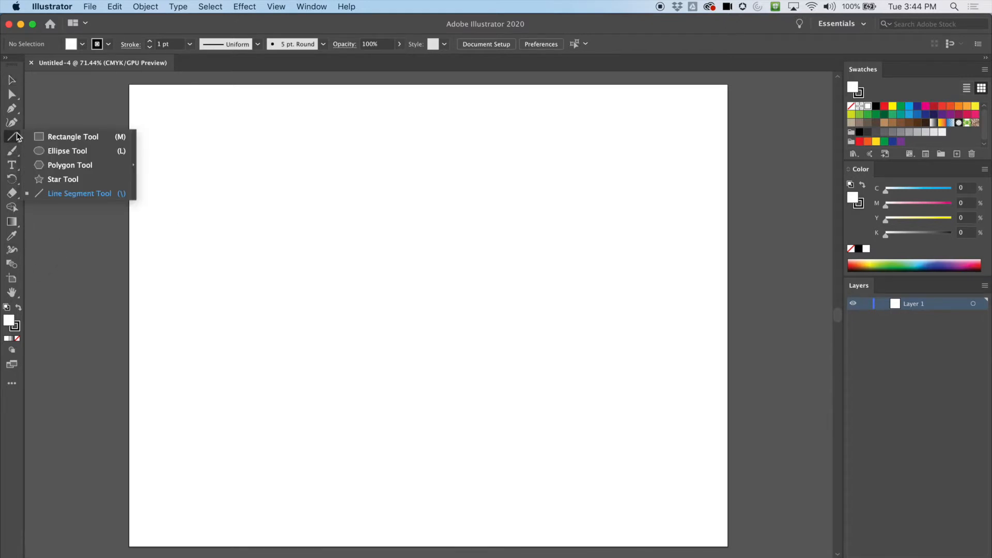
left_click(52, 136)
left_click_drag(182, 117, 279, 183)
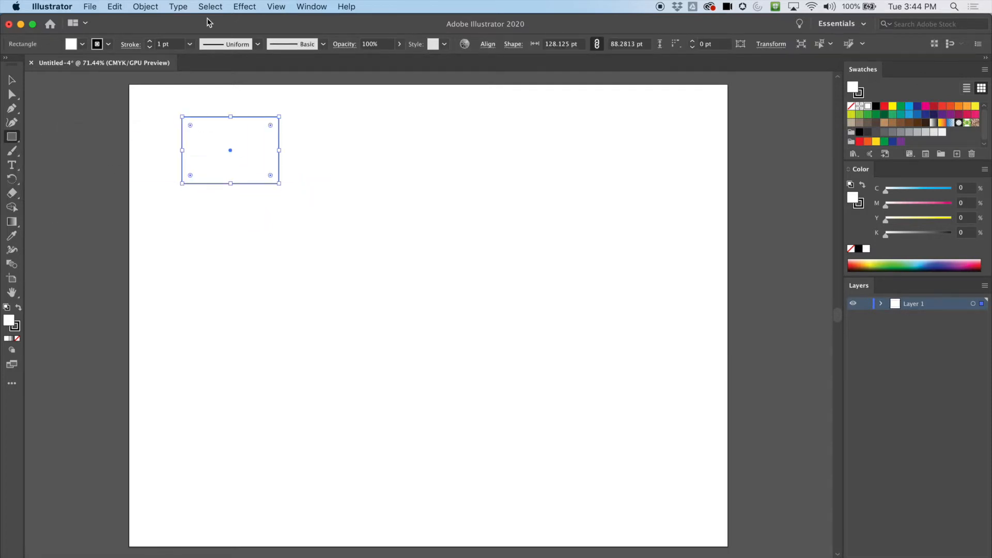
Give the rectangle a magenta fill and a 4 pt stroke, then deselect it.
left_click(926, 106)
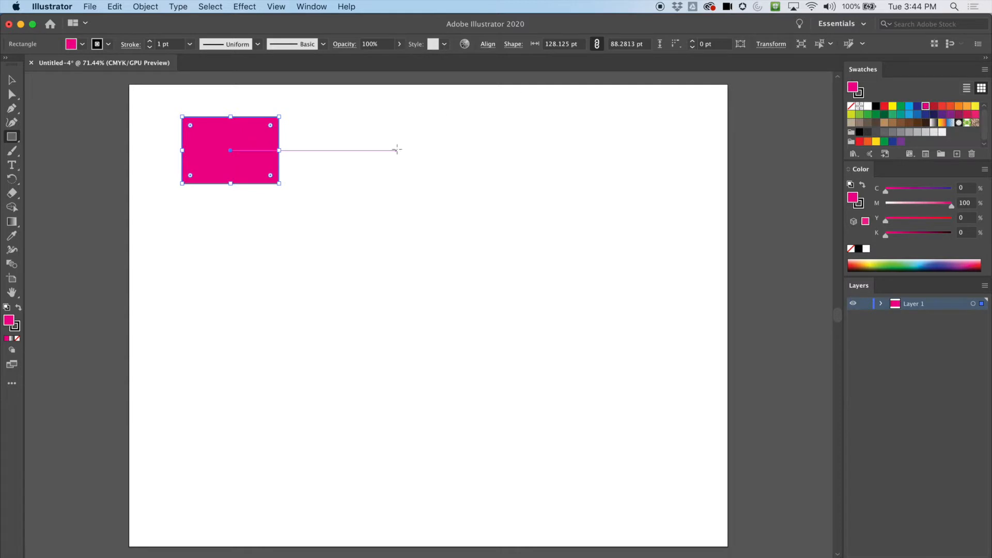
left_click(150, 41)
left_click(150, 42)
left_click(150, 41)
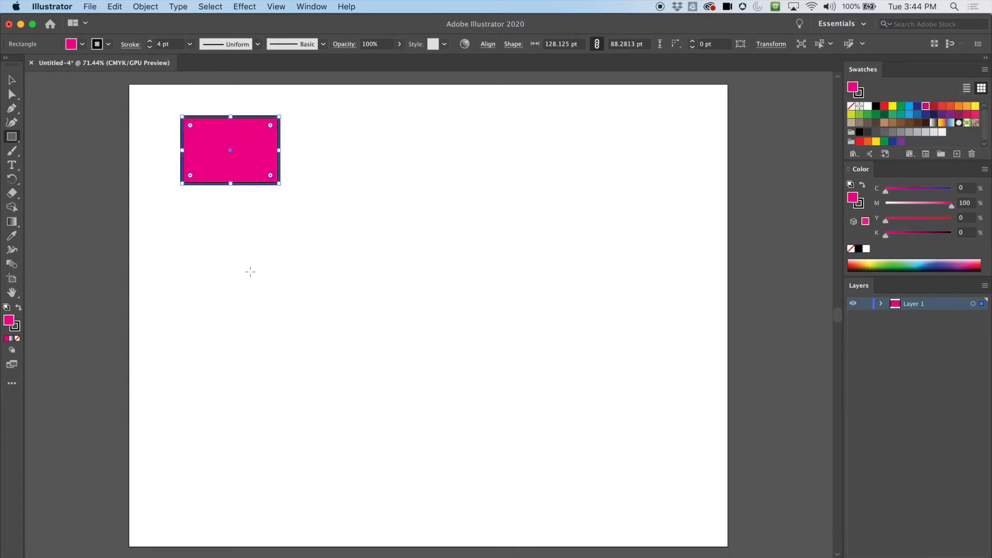
left_click(12, 81)
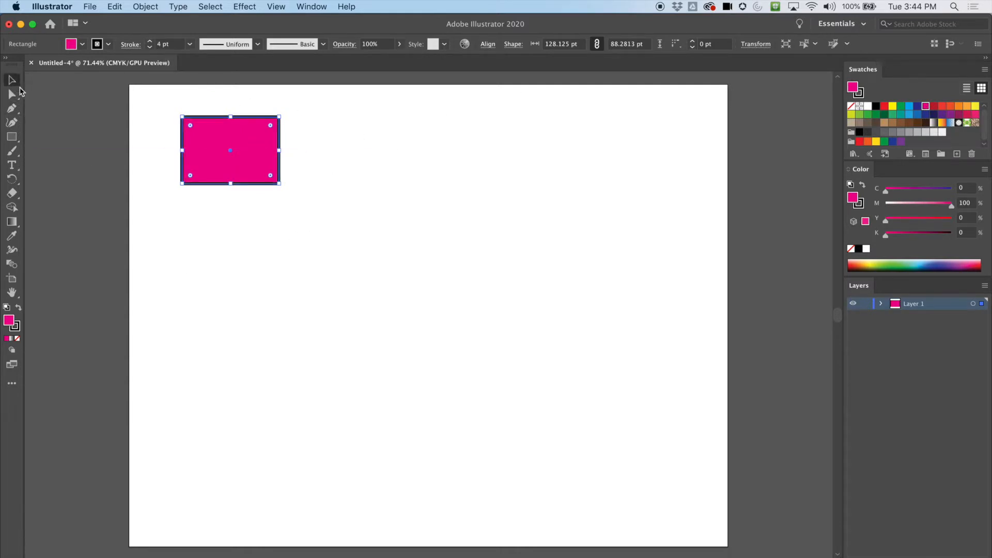
left_click(498, 276)
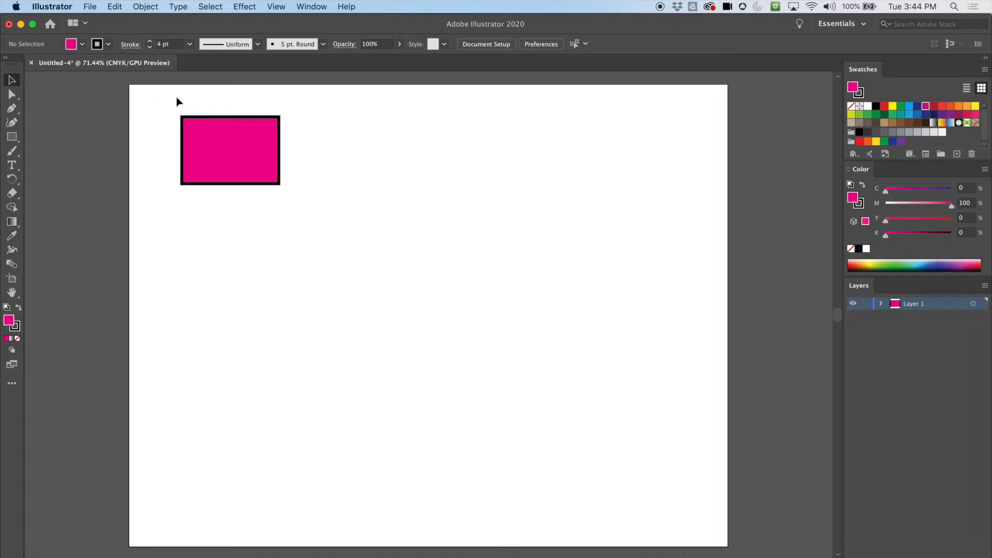
Show the document grid.
left_click(311, 7)
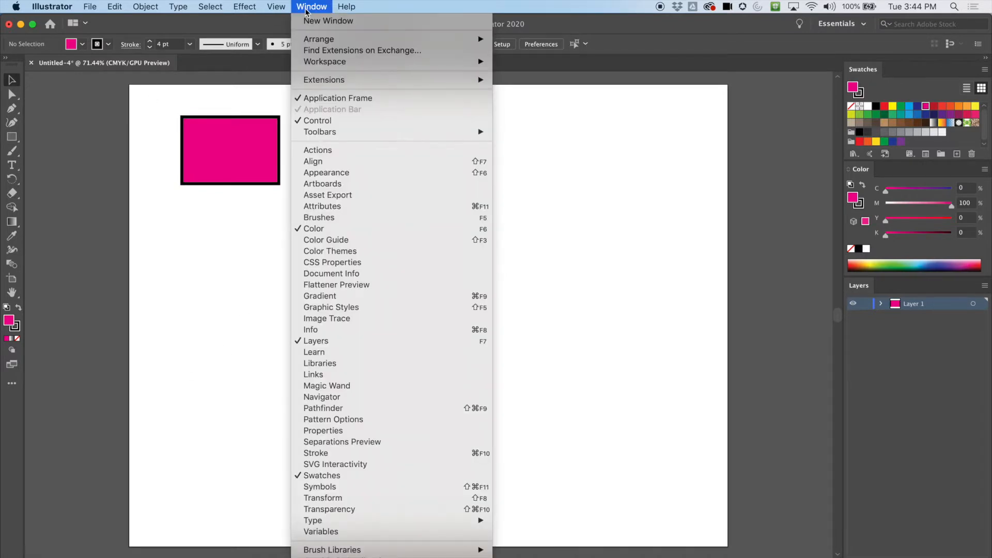
mouse_move(276, 5)
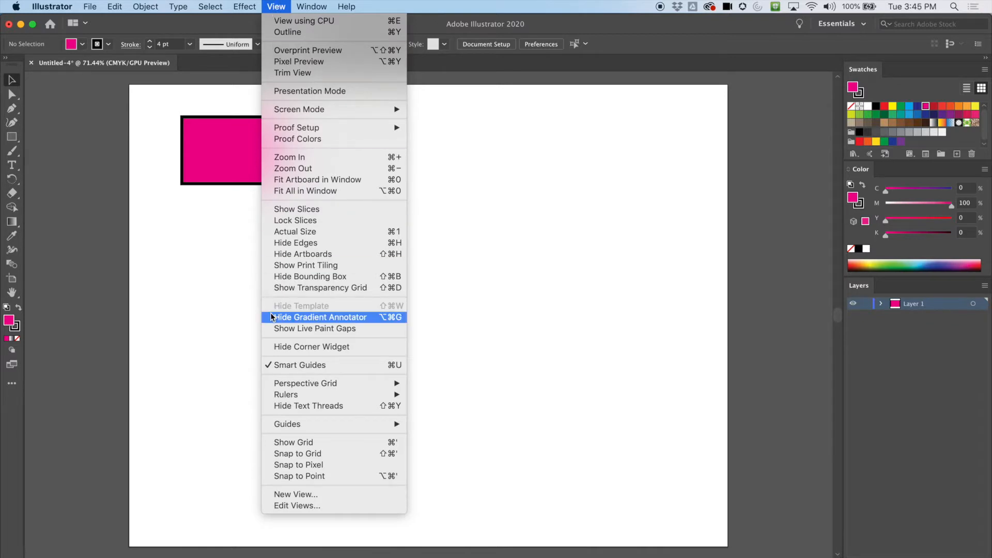
left_click(309, 443)
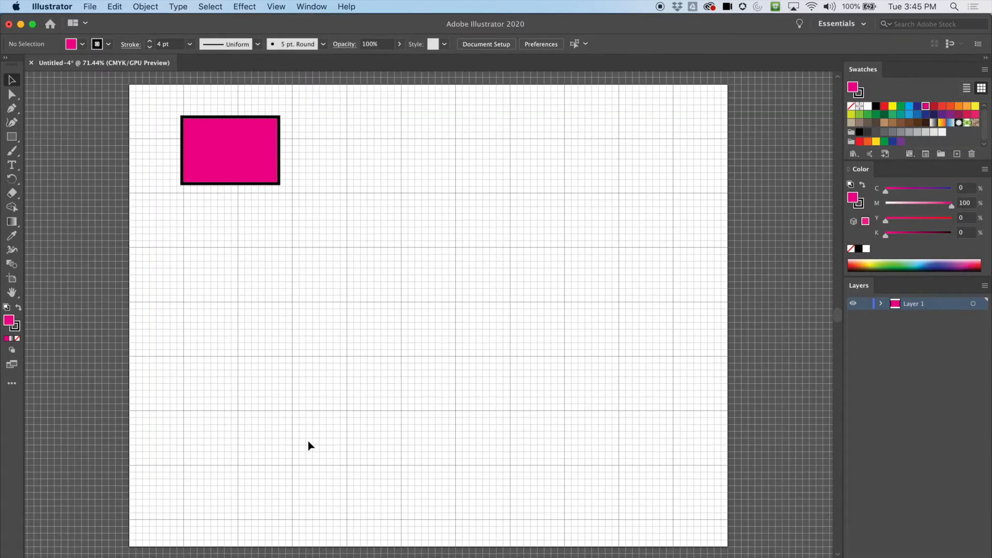
Move the magenta rectangle onto a major gridline intersection and resize it to about 144 x 72 pt along the gridlines.
scroll(466, 351, "up", 5)
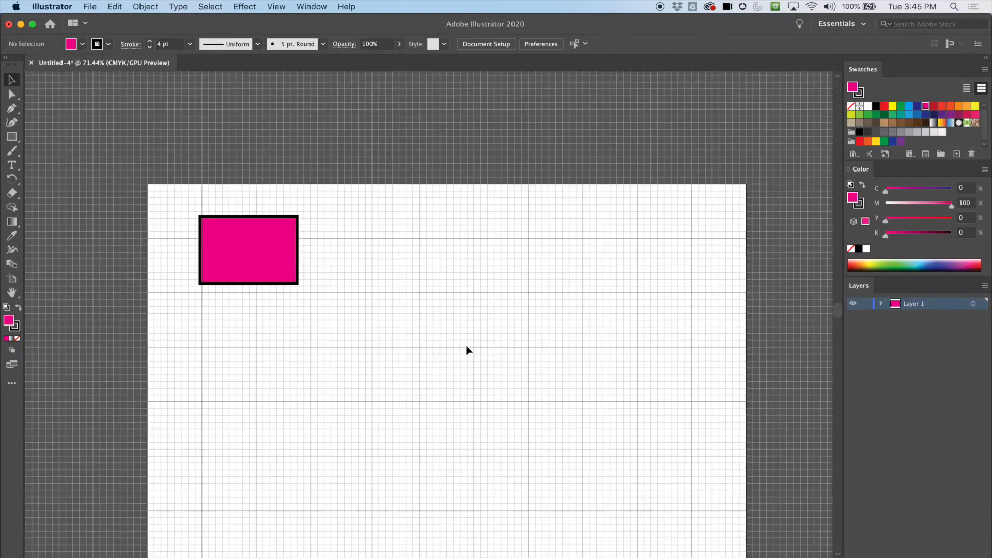
scroll(467, 350, "down", 1)
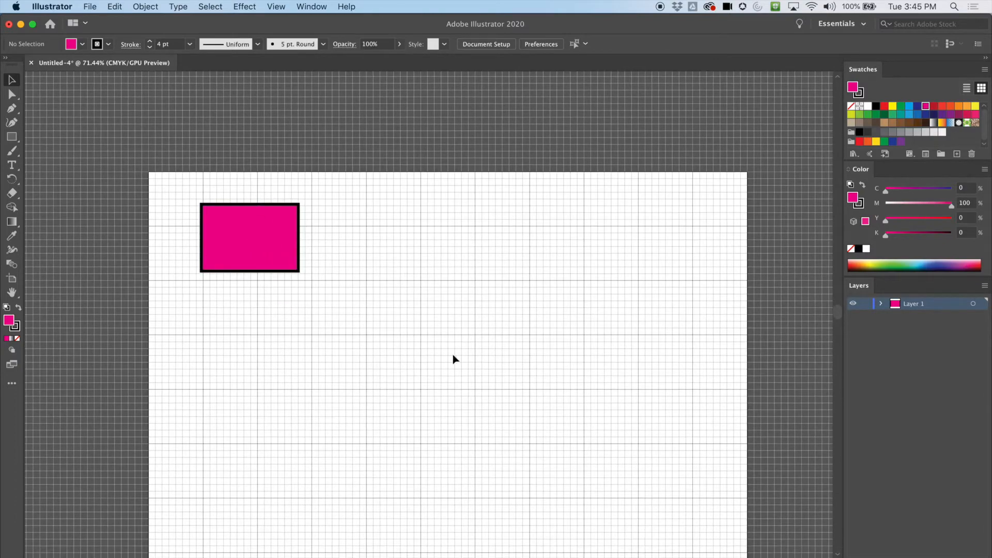
key("super+equal")
key("super+equal")
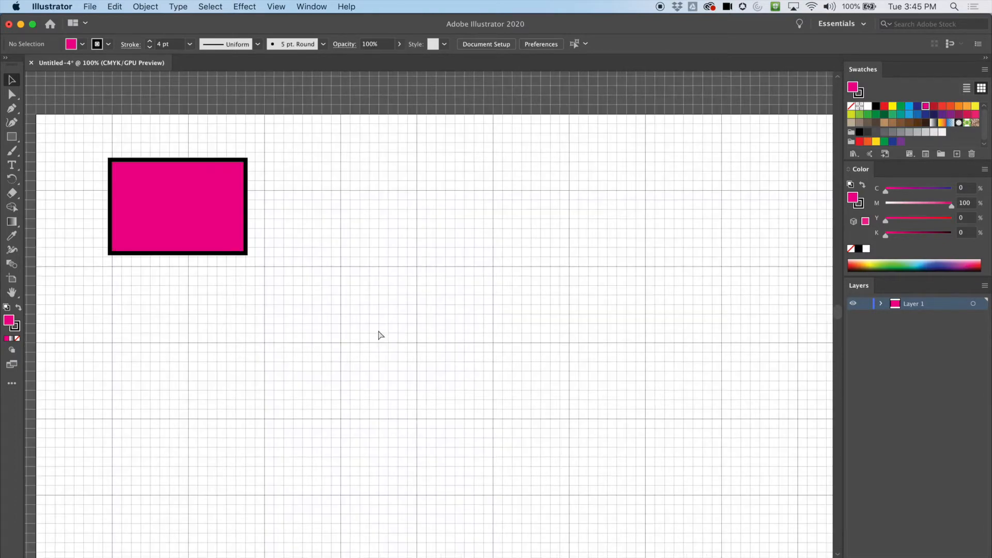
key("super+minus")
key("super+equal")
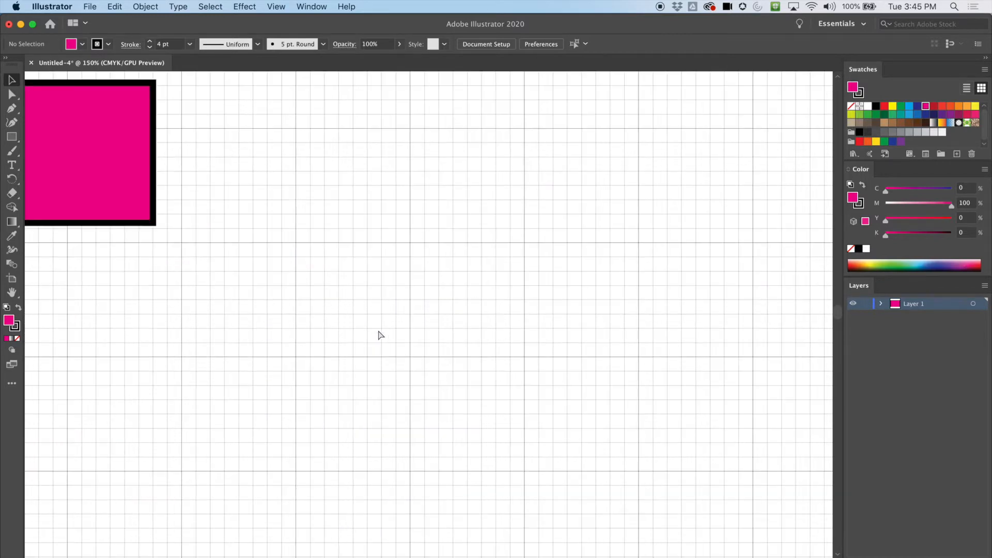
left_click(140, 111)
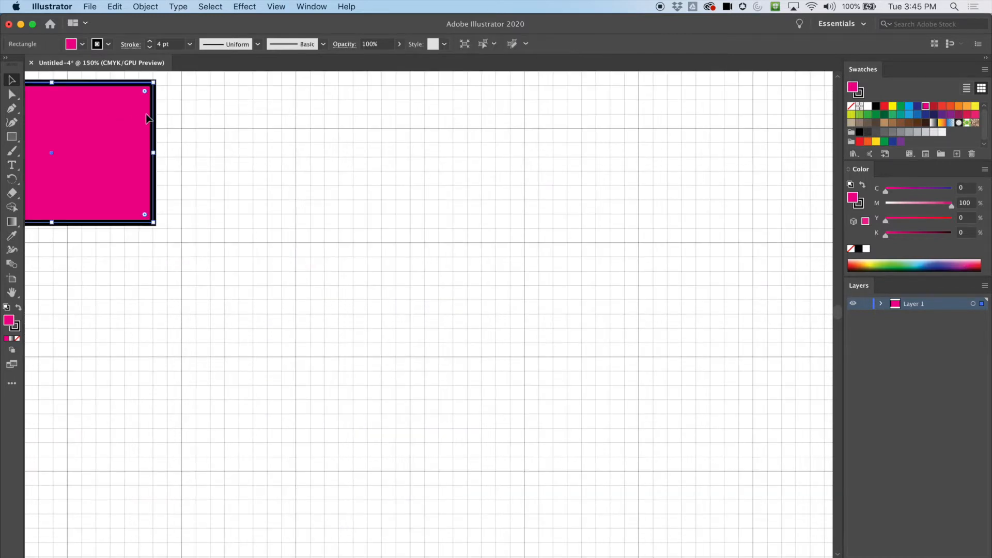
left_click_drag(135, 83, 360, 134)
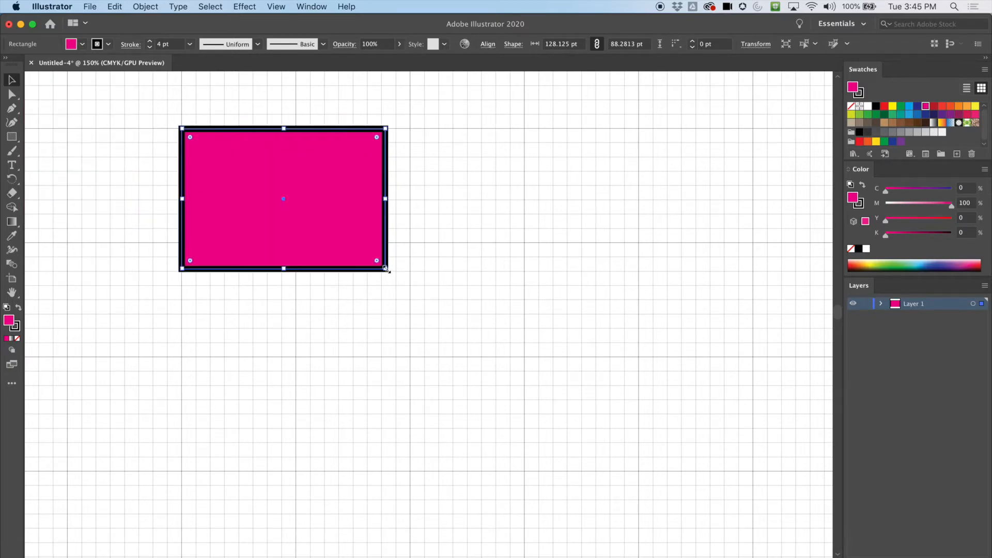
left_click_drag(385, 268, 409, 242)
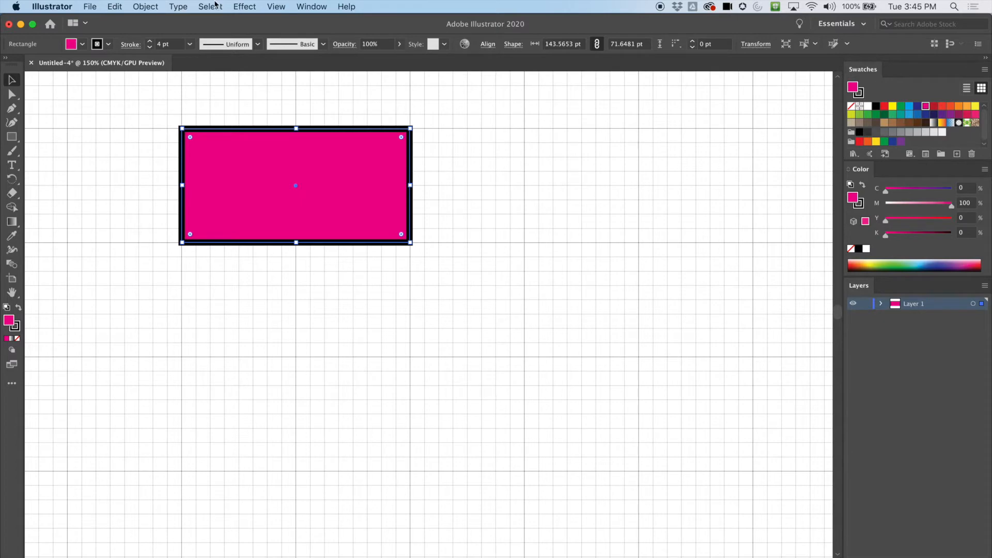
Turn on Snap to Grid and draw a 45 x 54 pt rectangle below and to the right of the large rectangle.
left_click(276, 6)
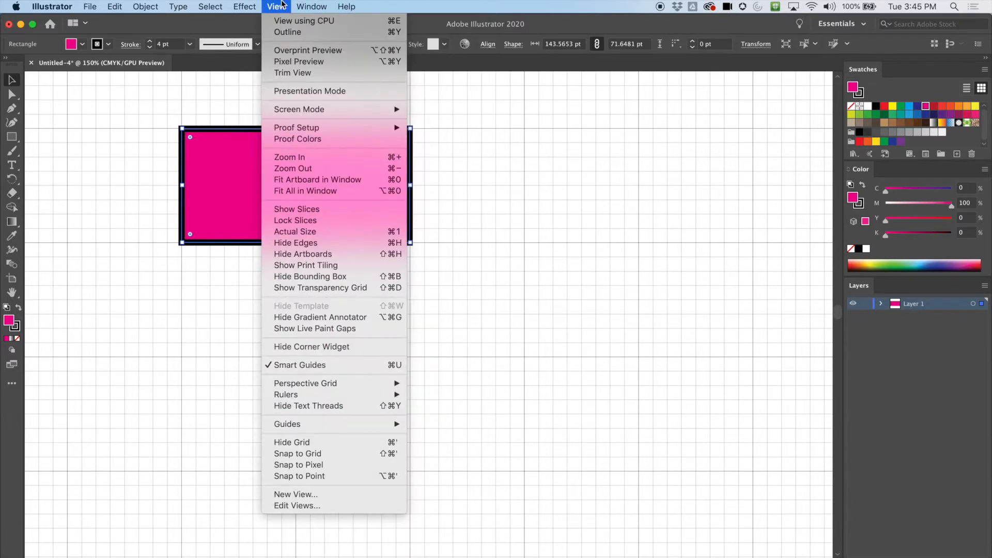
left_click(307, 456)
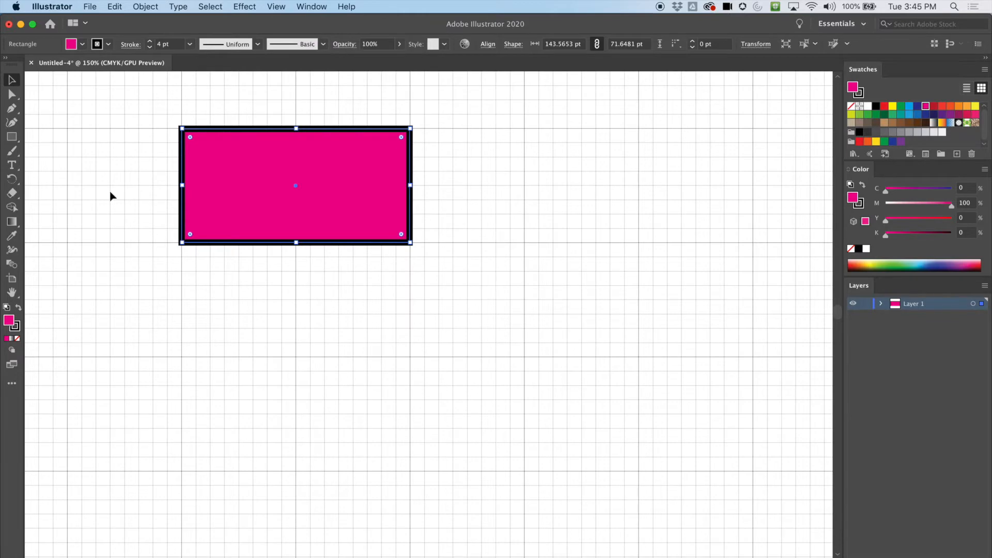
left_click(15, 137)
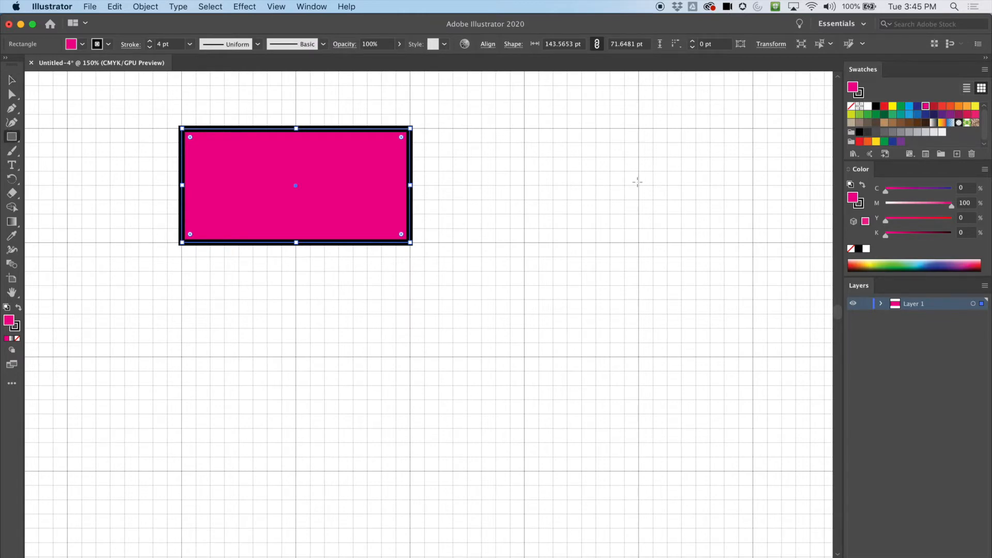
mouse_move(525, 243)
left_mouse_down()
mouse_move(573, 280)
mouse_move(594, 336)
left_mouse_up()
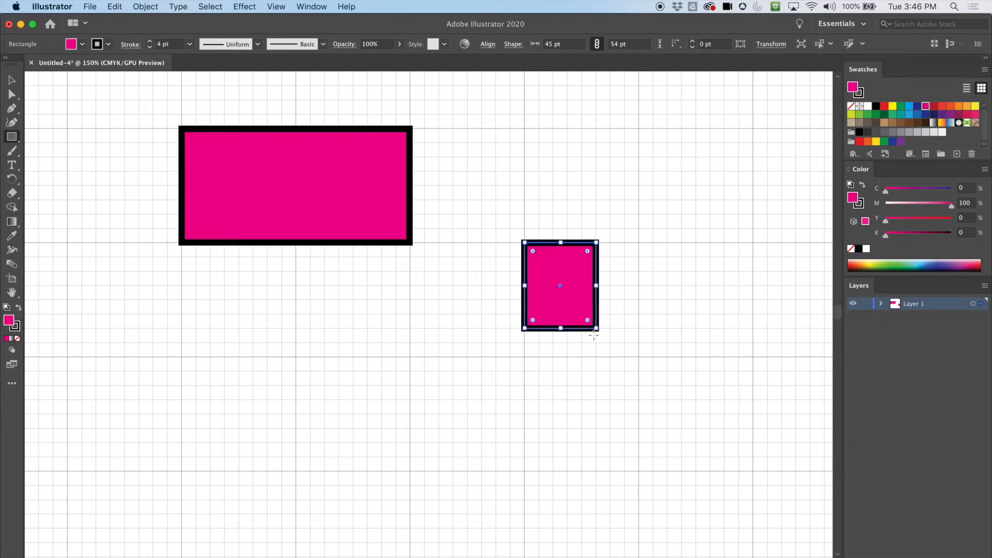
Draw a narrow 9 x 72 pt upright rectangle to the right of the small one and set its stroke to None.
key("super+equal")
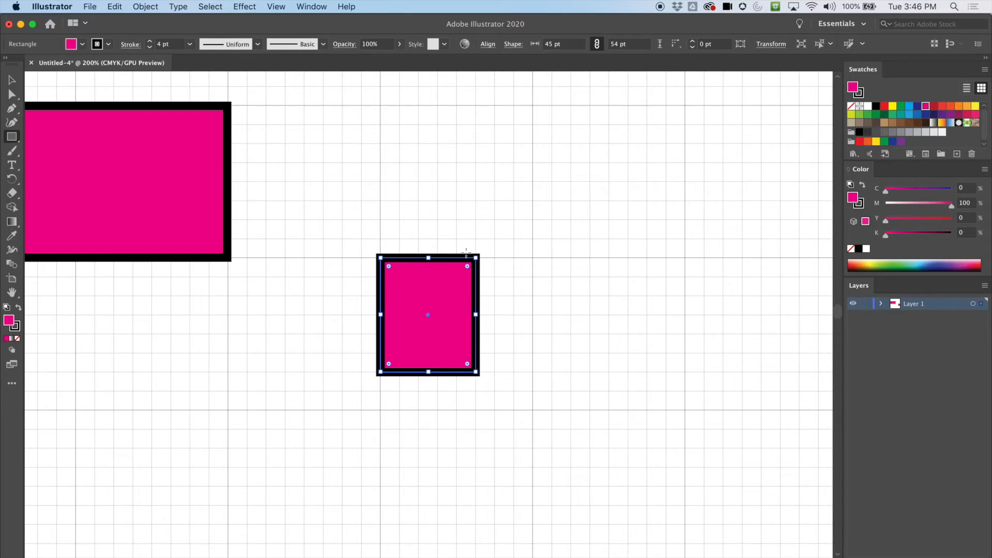
left_click(561, 126)
left_click(468, 342)
left_click_drag(533, 143, 552, 297)
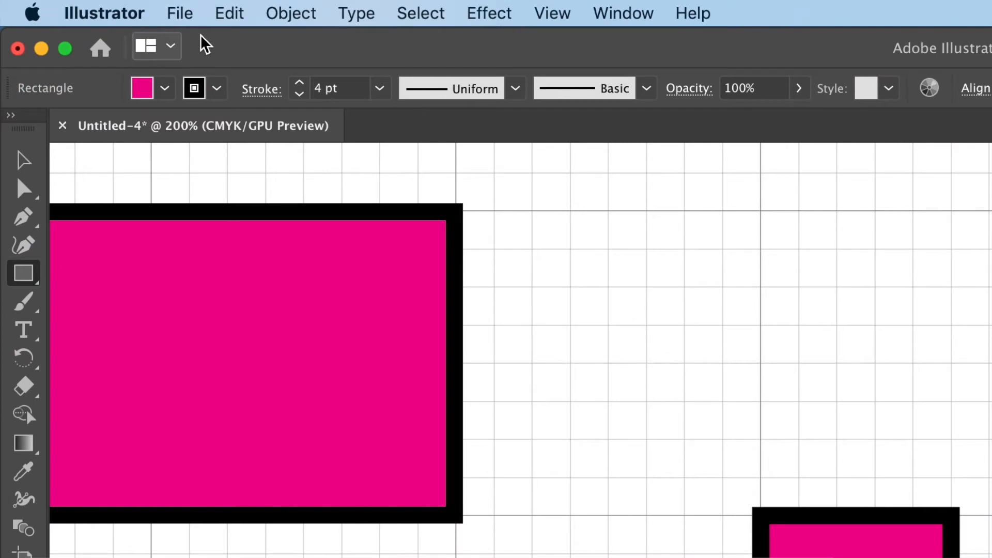
left_click(217, 89)
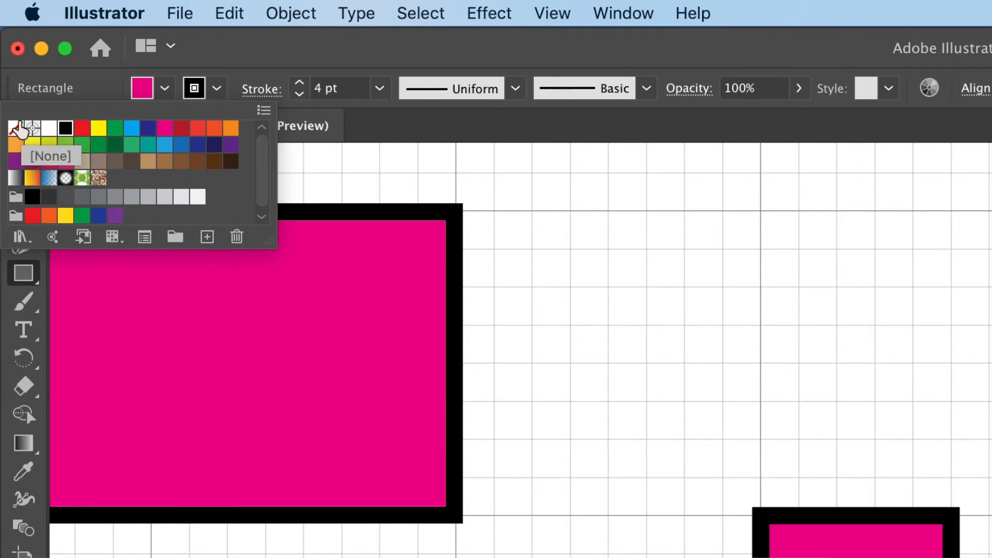
left_click(16, 129)
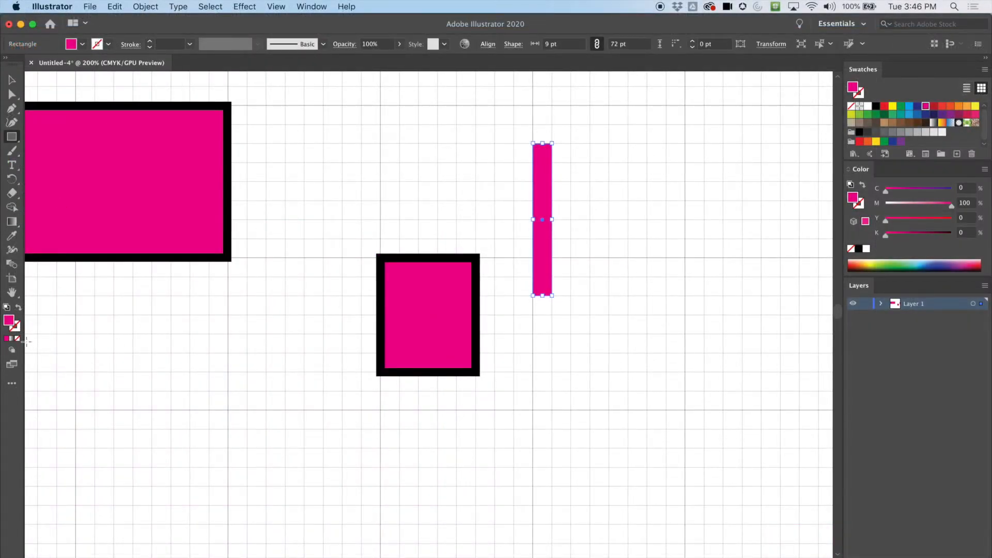
Widen the narrow rectangle to 63 pt along the grid.
left_click(12, 80)
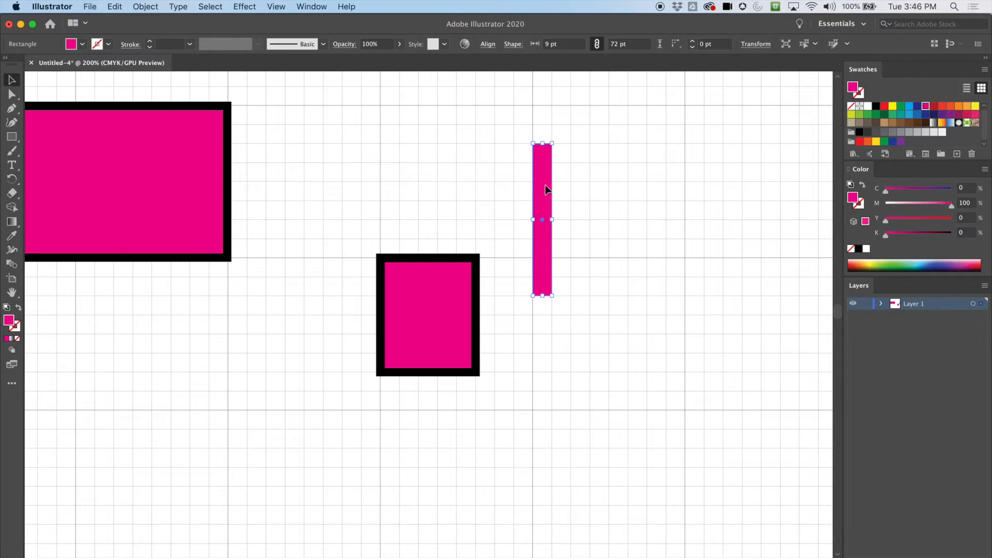
left_click_drag(552, 220, 626, 221)
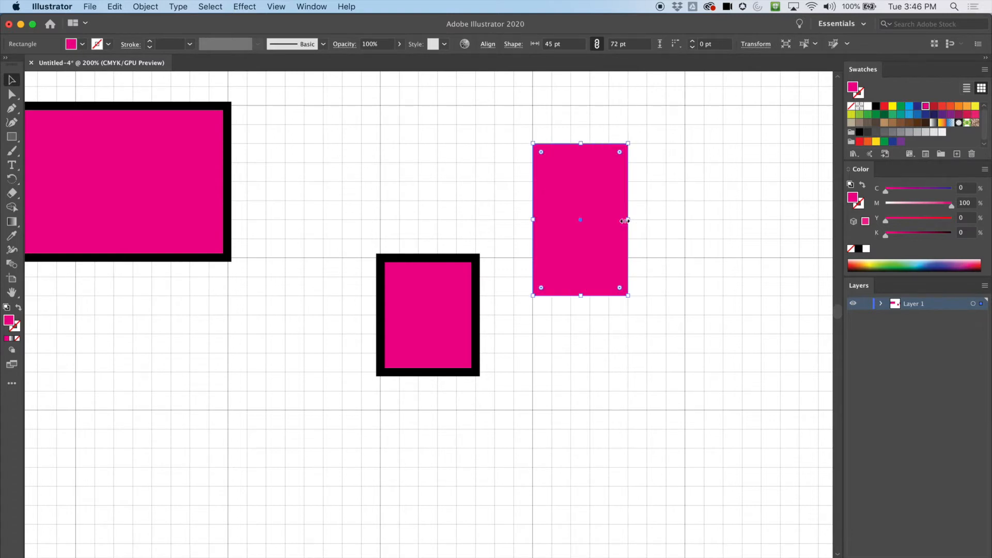
left_click_drag(628, 221, 671, 221)
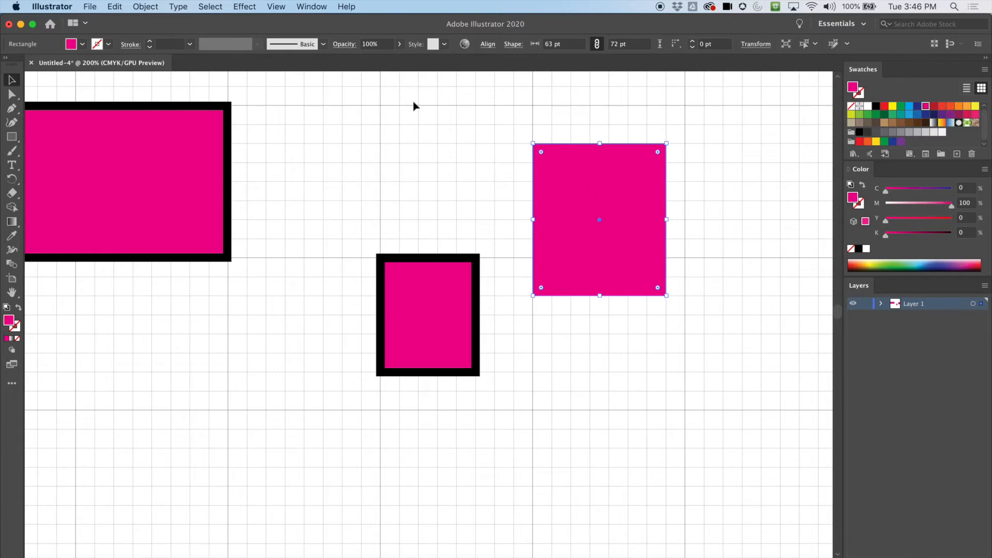
Try thicker and thinner strokes on the 63 x 72 pt rectangle, ending with a 3 pt black stroke.
left_click(149, 41)
left_click(150, 42)
left_click(150, 41)
left_click(149, 41)
left_click(149, 42)
left_click(149, 42)
left_click(149, 41)
left_click(149, 47)
left_click(150, 47)
left_click(149, 47)
left_click(149, 48)
left_click(149, 47)
left_click(150, 47)
left_click(149, 47)
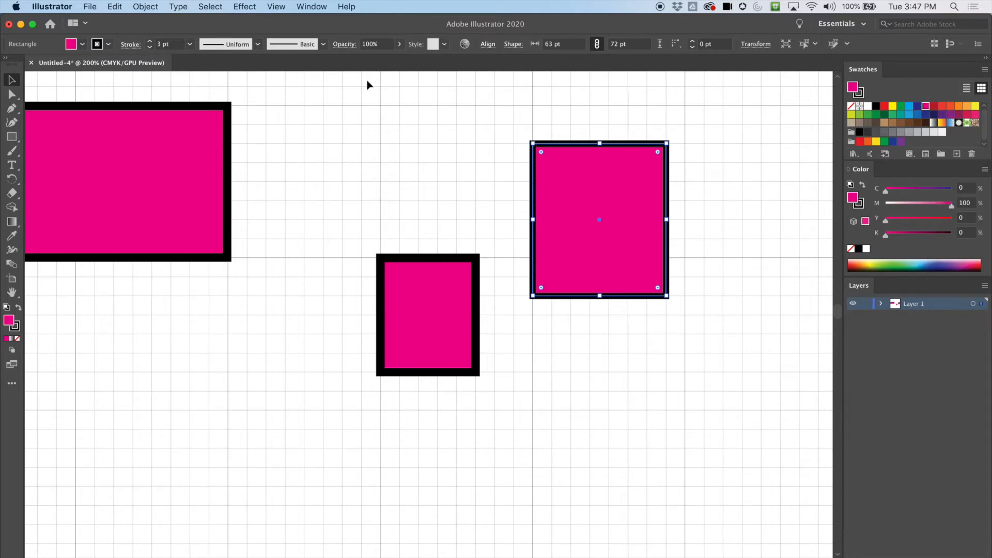
left_click(82, 44)
left_click(16, 135)
Draw a 9 x 9 pt square below the large rectangle and set its stroke to None.
scroll(252, 159, "down", 2)
scroll(252, 159, "left", 3)
scroll(253, 162, "left", 5)
scroll(253, 162, "down", 2)
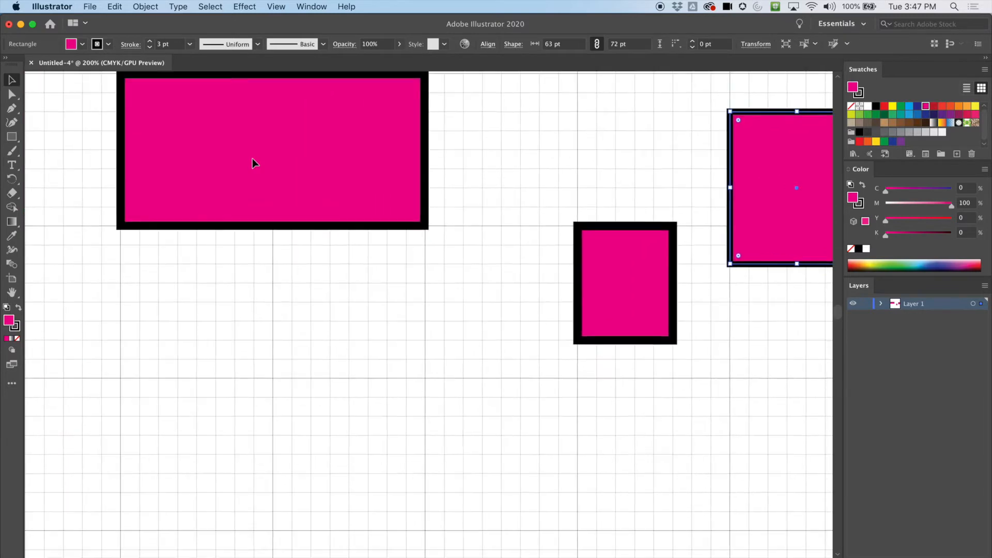
left_click(15, 138)
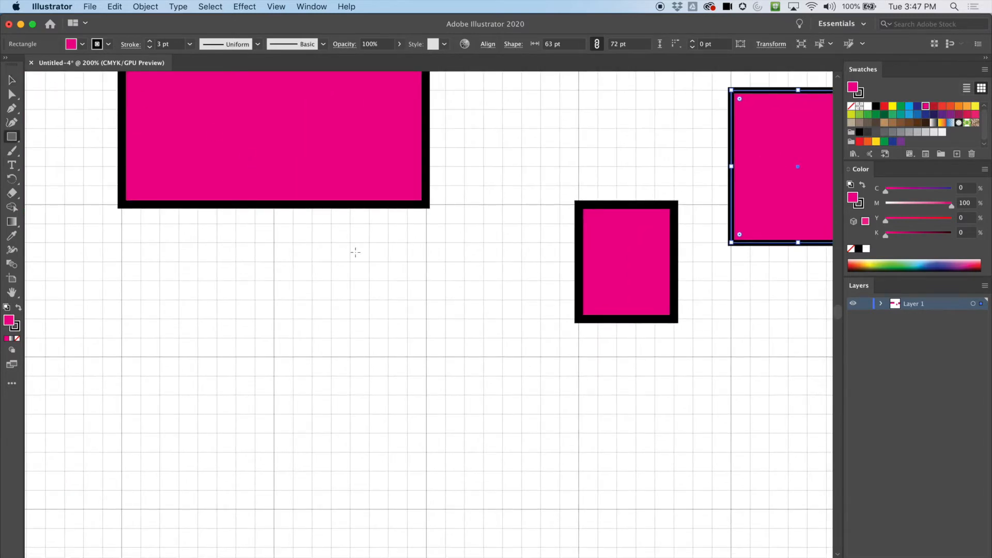
left_click_drag(271, 336, 296, 359)
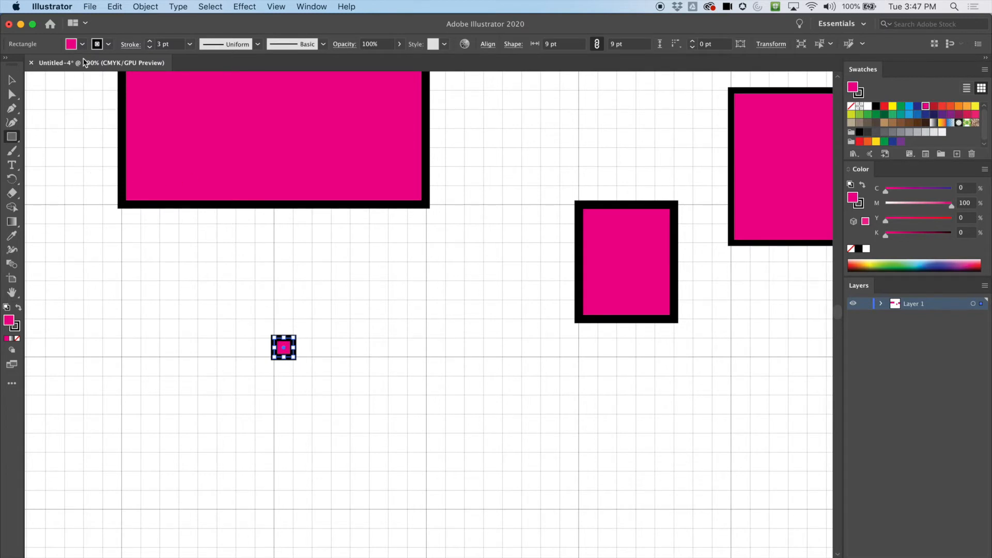
left_click(108, 44)
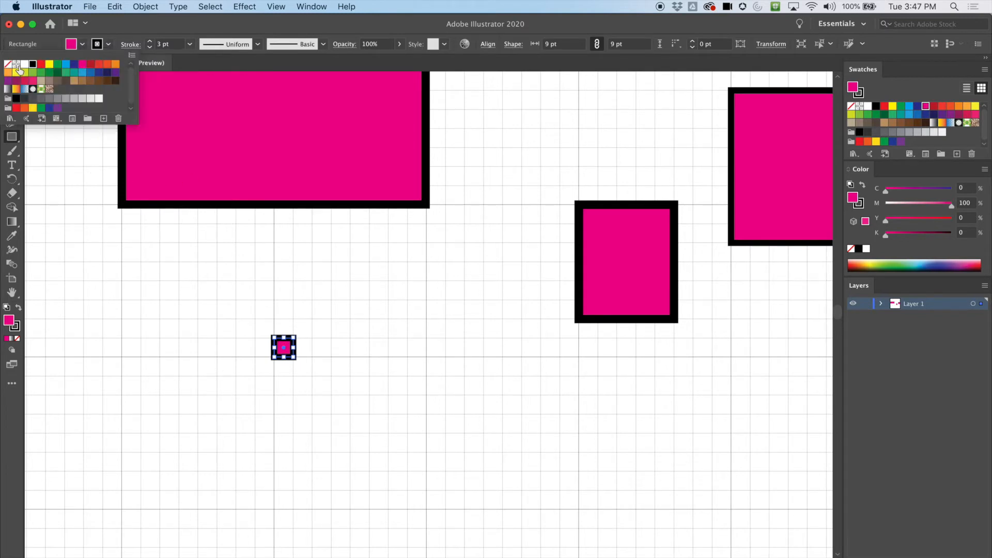
left_click(8, 64)
left_click(328, 327)
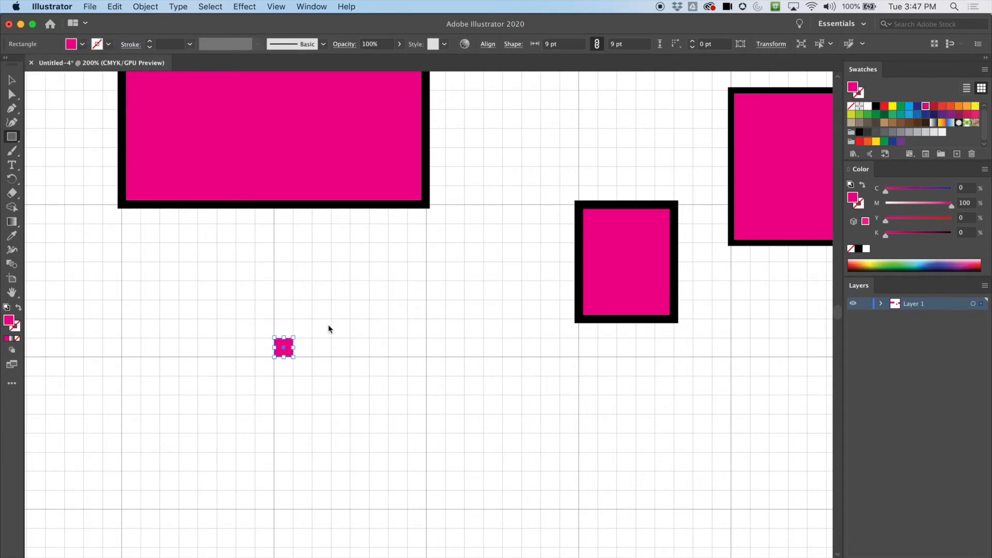
Add adjoining 9 pt squares beside and above the small square, forming a block two wide and three high.
left_click(233, 286)
left_click(477, 343)
left_click(14, 81)
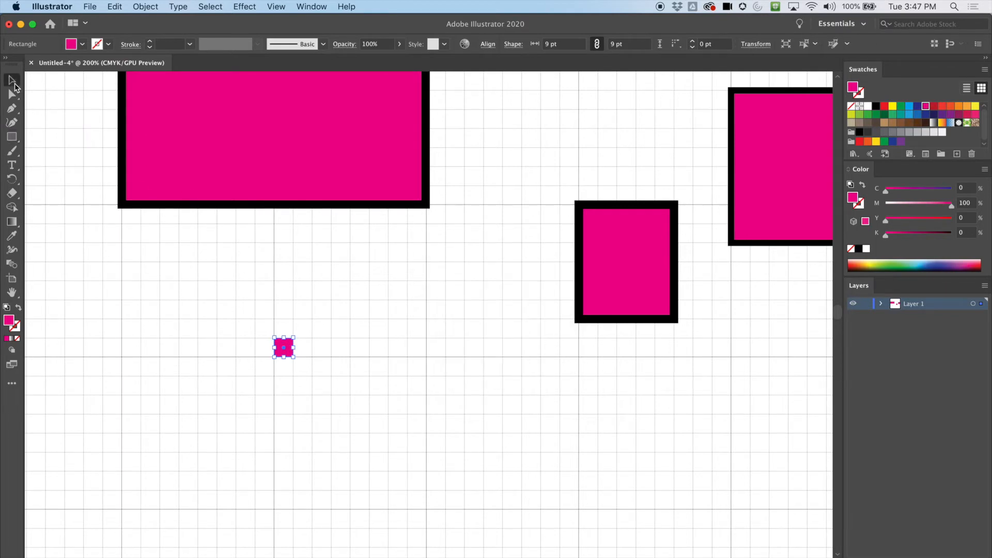
left_click(318, 341)
left_click(11, 136)
mouse_move(312, 338)
left_mouse_down()
mouse_move(294, 374)
mouse_move(293, 357)
left_mouse_up()
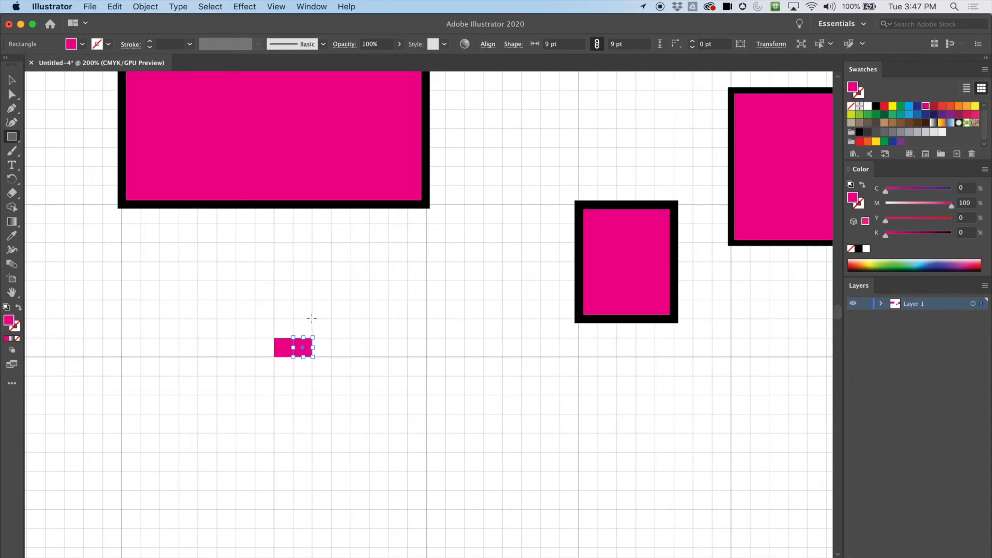
mouse_move(313, 337)
left_mouse_down()
mouse_move(293, 318)
mouse_move(274, 319)
left_mouse_up()
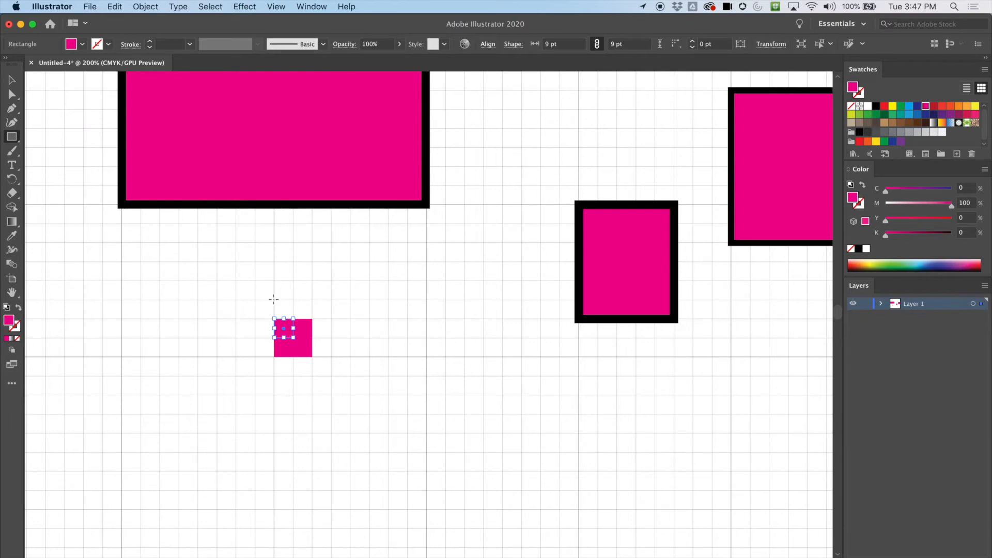
Draw a 36 x 45 pt rectangle below and to the right of the small-square block with the Rectangle tool.
mouse_move(295, 319)
left_mouse_down()
mouse_move(369, 374)
mouse_move(408, 434)
mouse_move(408, 423)
left_mouse_up()
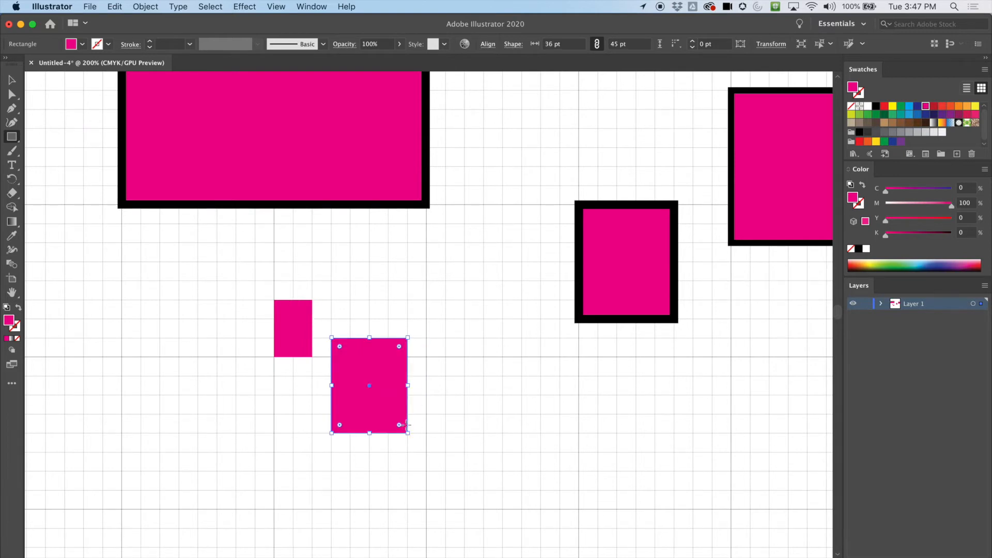
key("v")
left_click(437, 365)
left_click(367, 355)
left_click(299, 310)
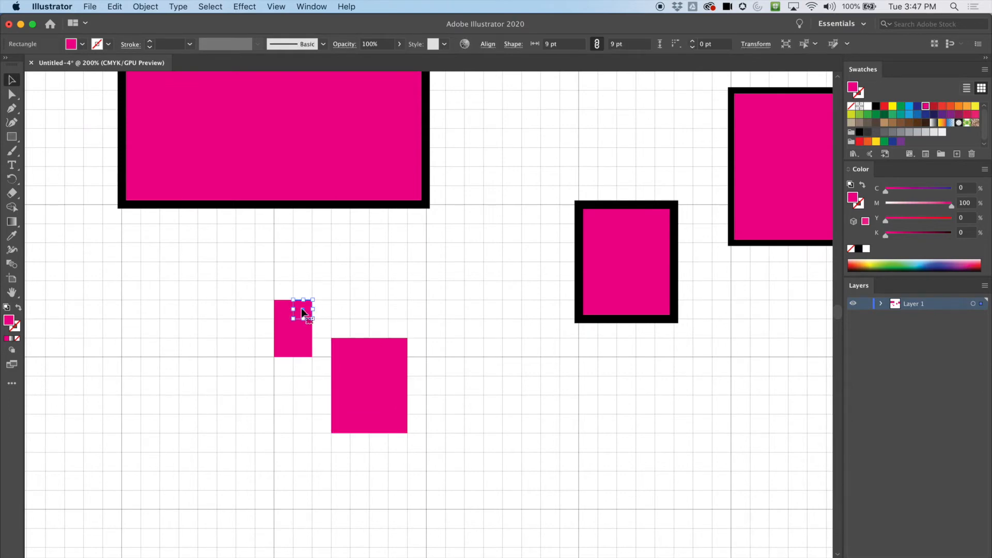
left_click(465, 239)
Duplicate the 36 x 45 pt rectangle into an evenly spaced arrangement of two columns and two rows.
scroll(568, 310, "left", 8)
scroll(569, 310, "down", 2)
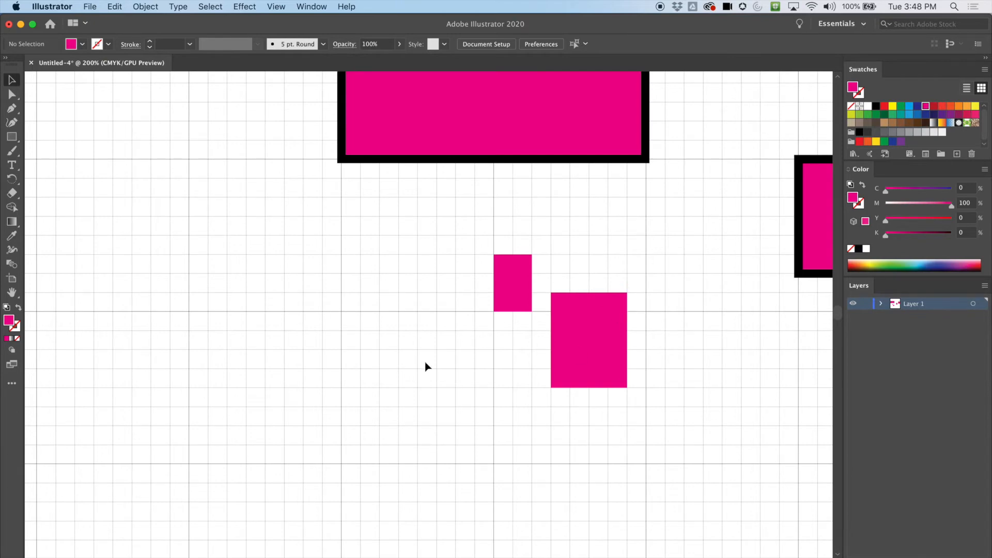
left_click(616, 320)
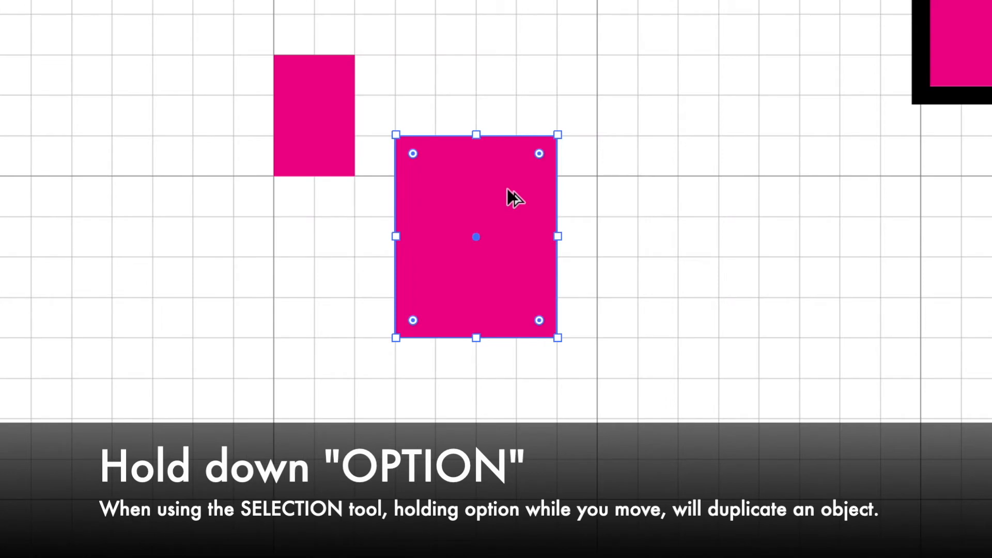
left_click_drag(492, 189, 714, 176)
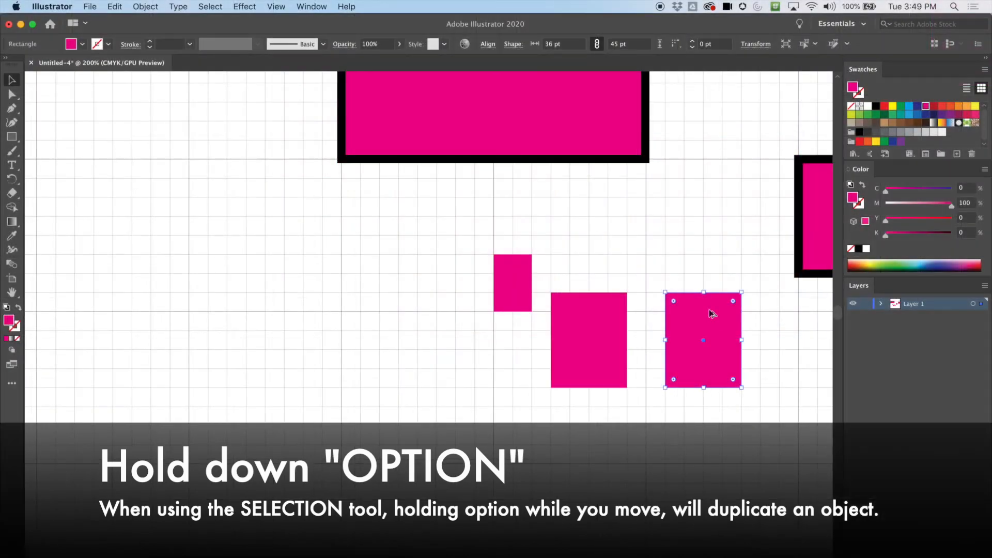
left_click_drag(713, 313, 598, 456)
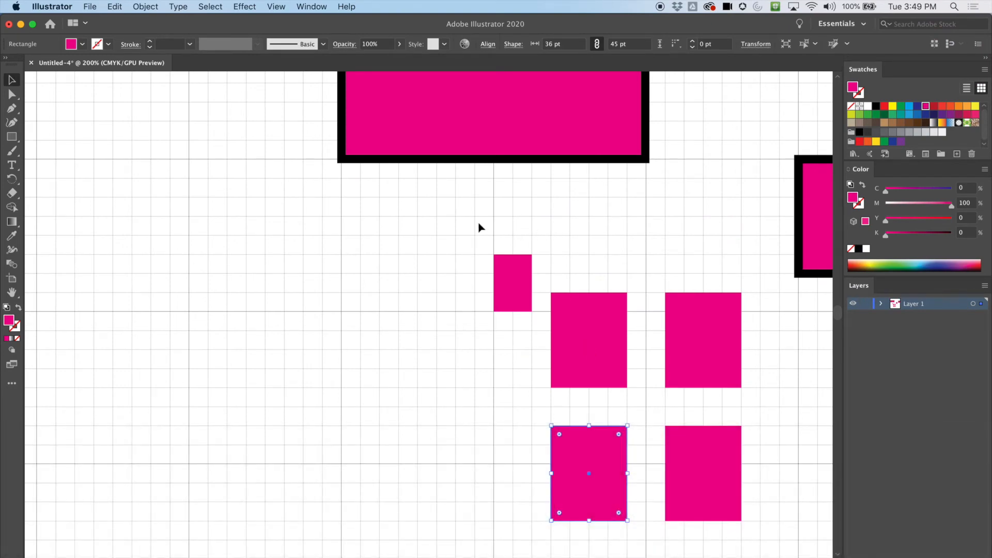
Select the block of six small squares and duplicate it repeatedly downward and to the left, forming a connected U-like shape.
left_click(477, 224)
left_click_drag(477, 224, 541, 324)
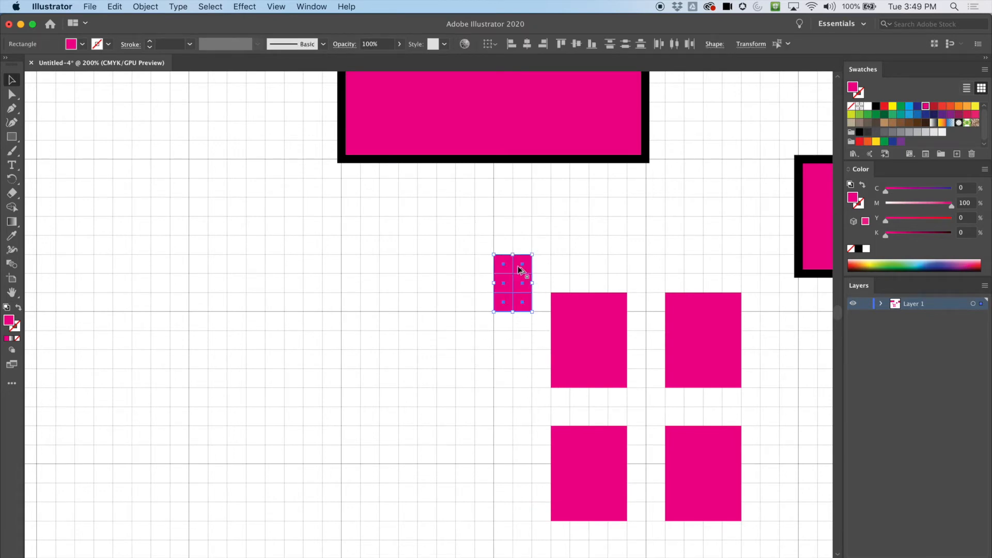
left_click_drag(521, 270, 462, 337)
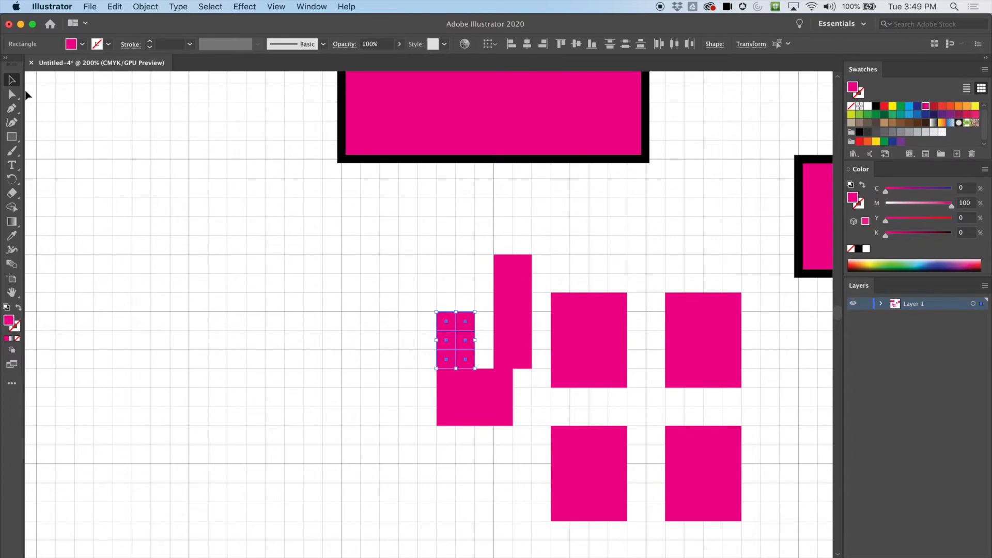
left_click(490, 234)
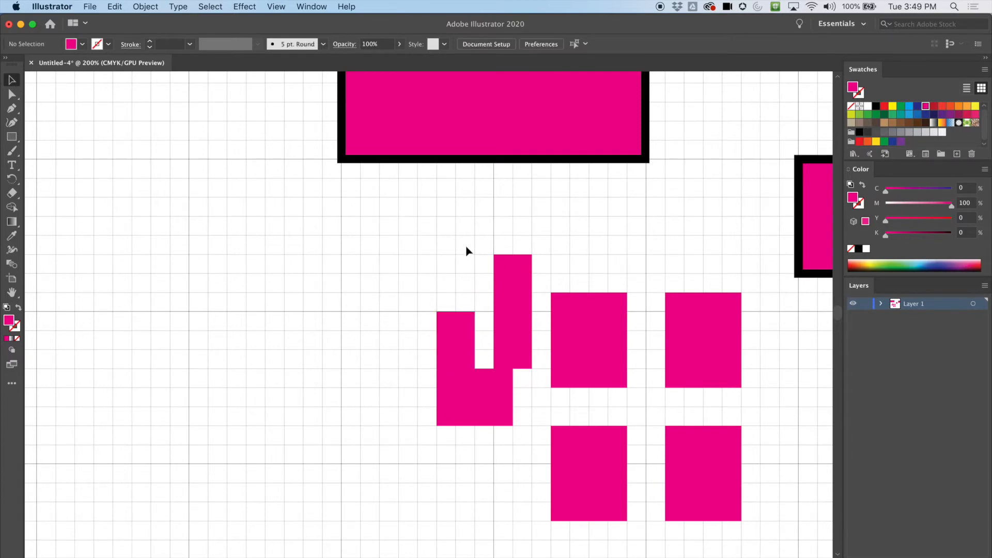
Duplicate the column of four small squares on the shape's left edge one grid square further left.
key("super+equal")
key("super+equal")
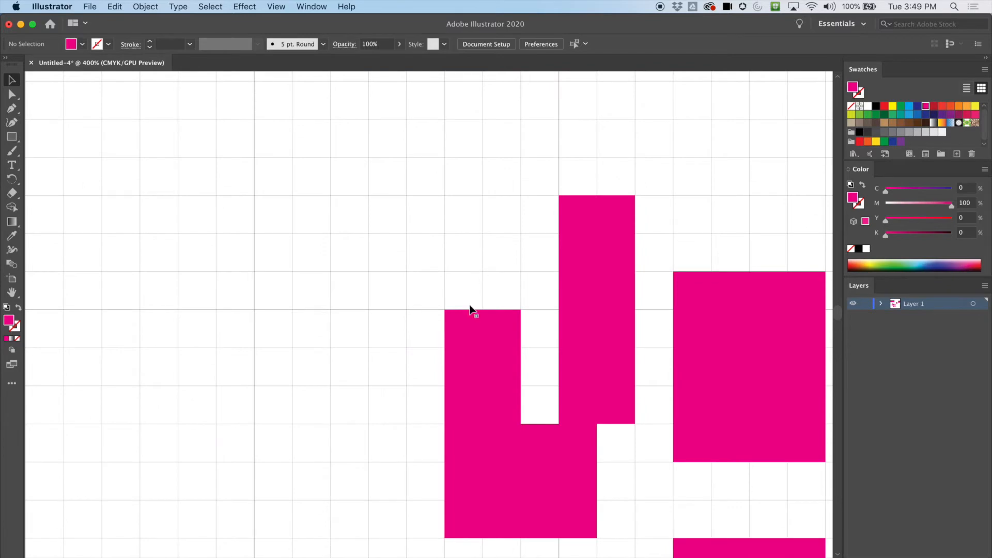
left_click(469, 318)
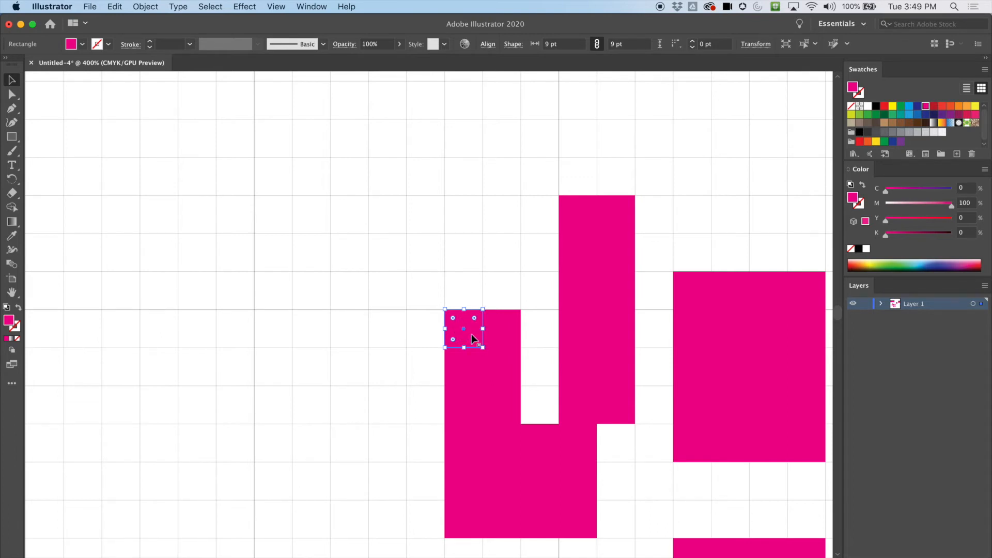
left_click(419, 319)
left_click(701, 321)
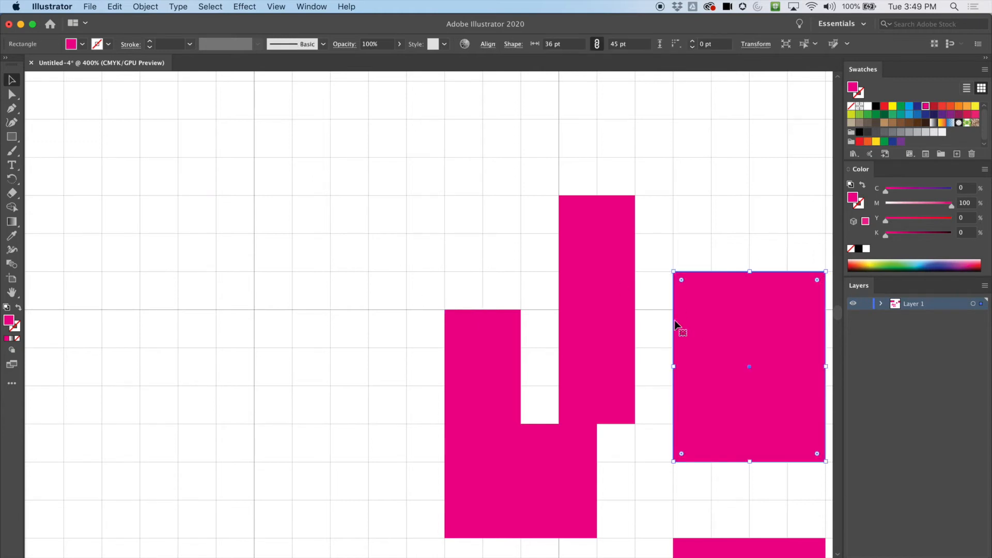
left_click_drag(432, 297, 483, 425)
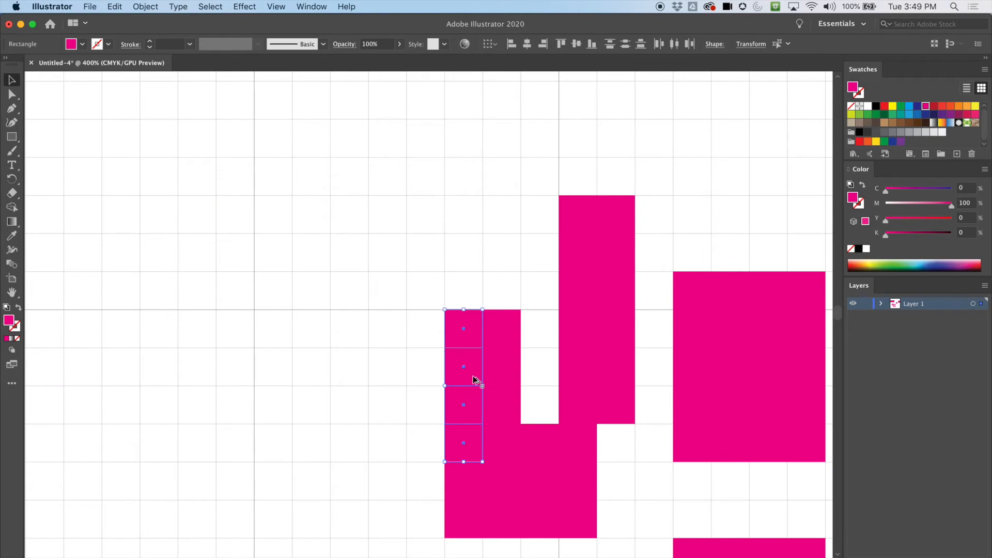
left_click_drag(474, 378, 433, 378)
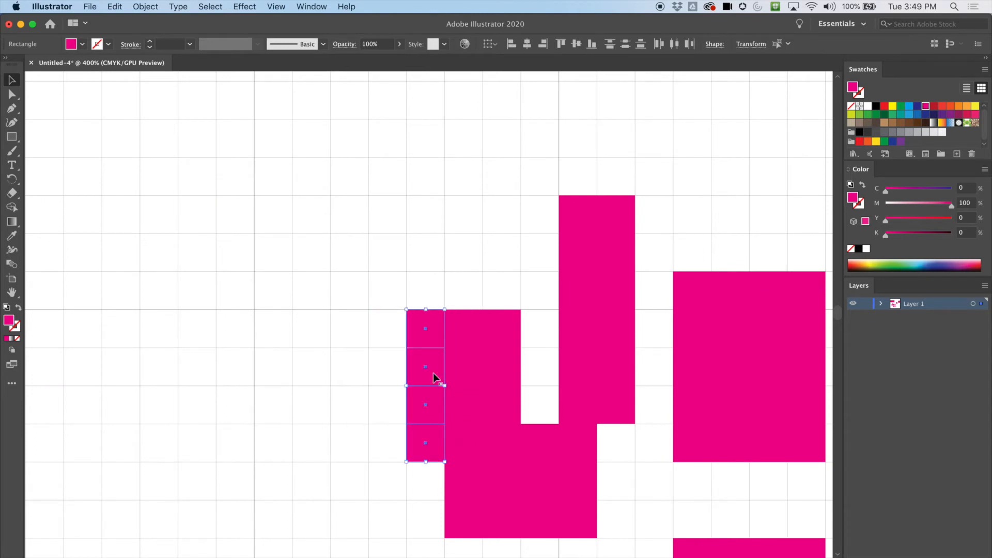
left_click(443, 284)
key("super+minus")
key("super+minus")
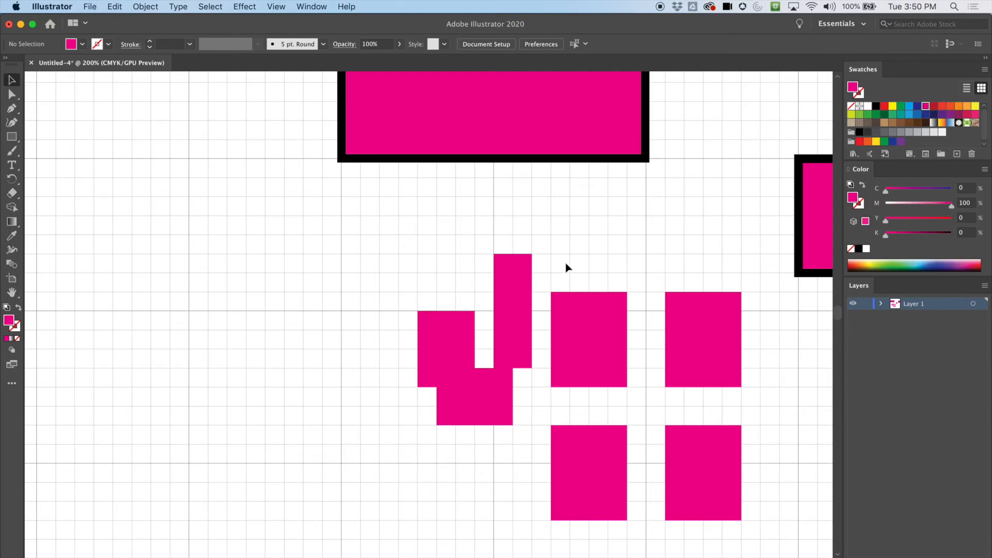
Draw a 9 pt circle, two 18 pt circles, a 9 x 45 pt ellipse and a 45 x 18 pt ellipse left of the small-square shape.
left_click_drag(609, 246, 396, 245)
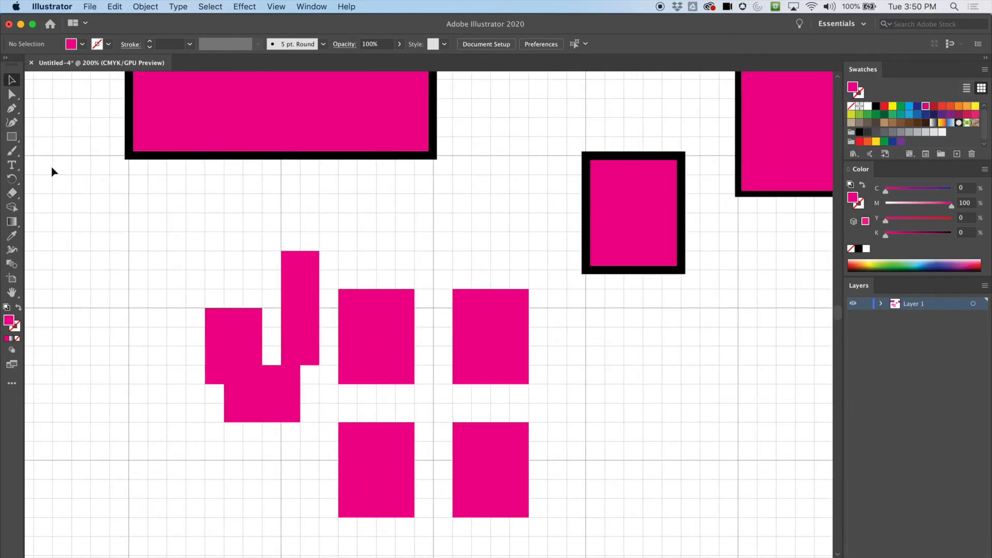
left_click(12, 137)
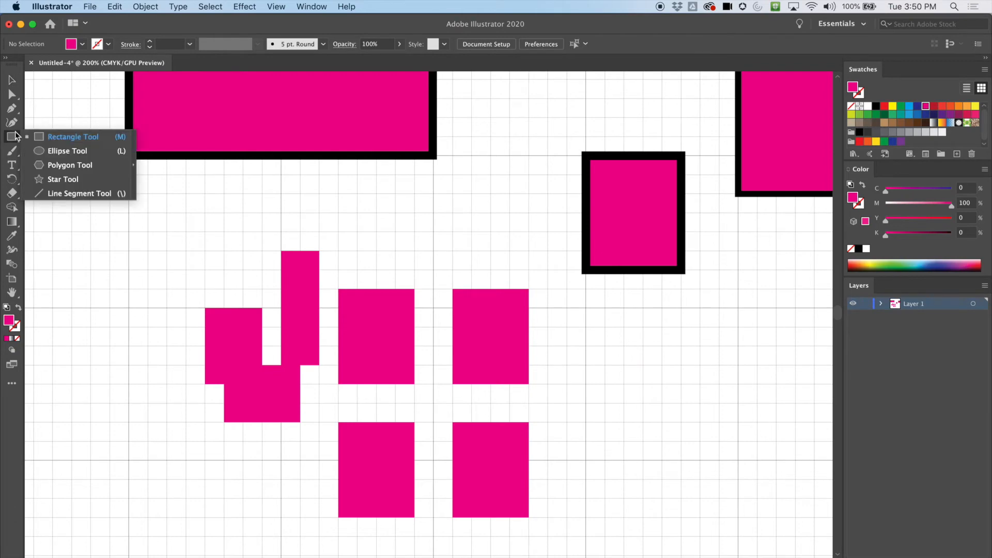
left_click(67, 150)
scroll(213, 201, "left", 5)
scroll(214, 201, "left", 2)
scroll(213, 201, "up", 2)
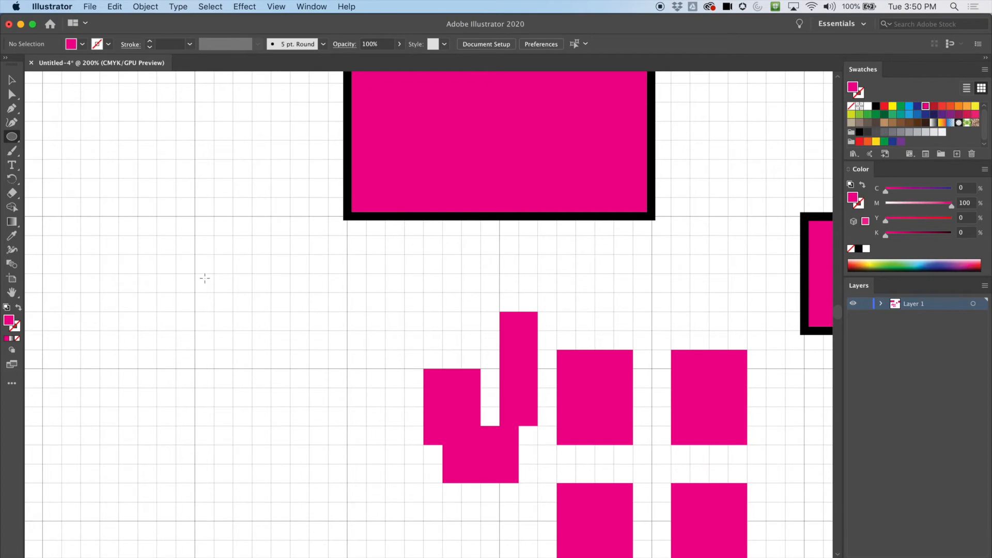
left_click_drag(213, 274, 262, 355)
left_click_drag(291, 274, 335, 309)
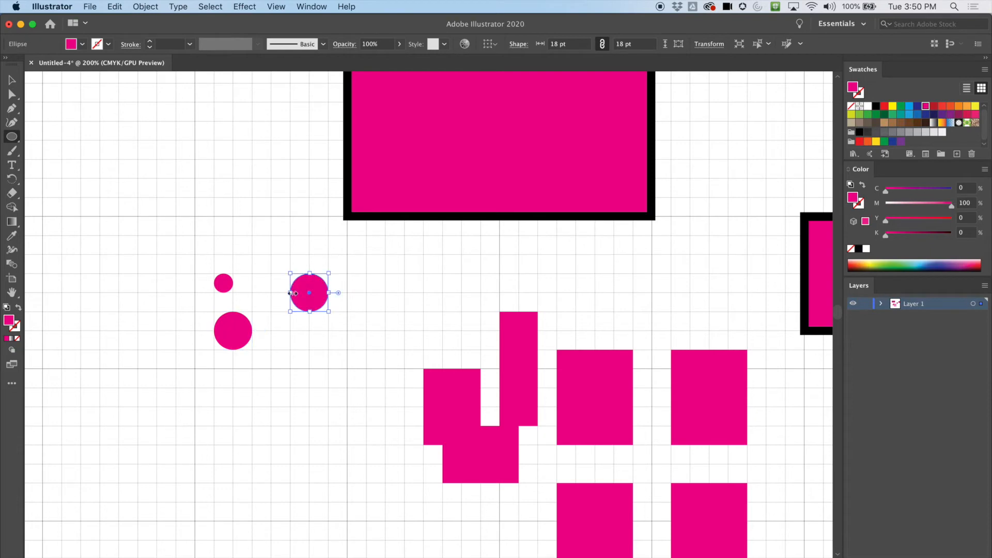
left_click_drag(291, 369, 310, 464)
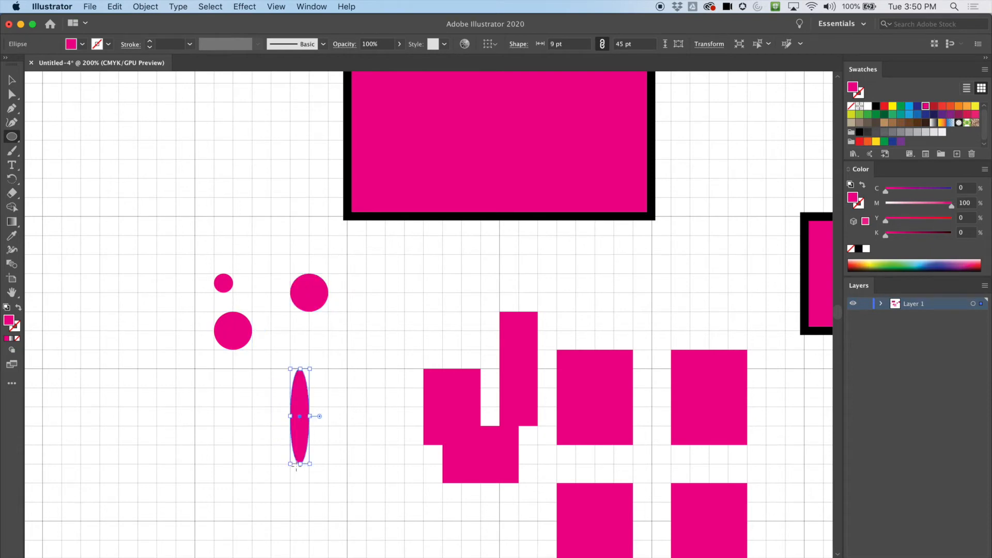
left_click_drag(175, 387, 272, 425)
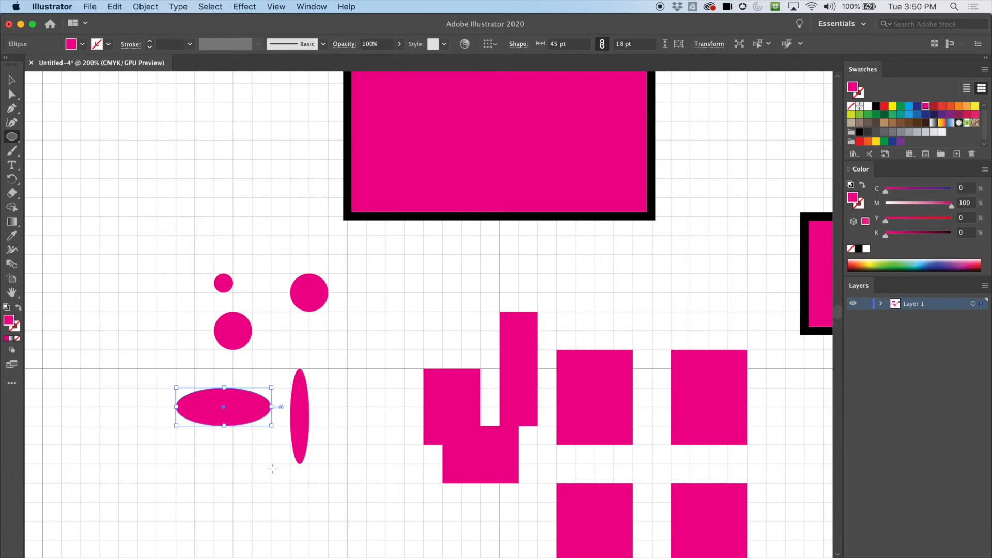
Draw a hexagon left of the large rectangle and a five-pointed star about 71 x 67 pt below it.
left_click_drag(19, 144, 116, 140)
left_click_drag(122, 143, 134, 163)
key("space")
right_click(135, 162)
left_click(100, 153)
left_click_drag(102, 156, 259, 206)
left_click_drag(11, 137, 59, 176)
left_click_drag(143, 347, 225, 358)
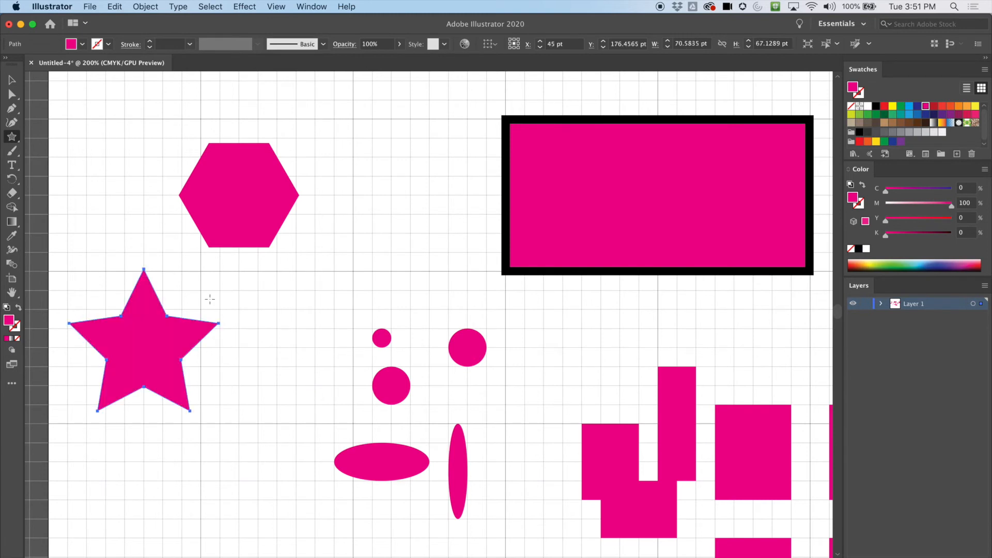
Switch to the Line Segment tool and give the star a 1 pt black stroke.
left_click_drag(11, 137, 86, 190)
scroll(243, 372, "down", 10)
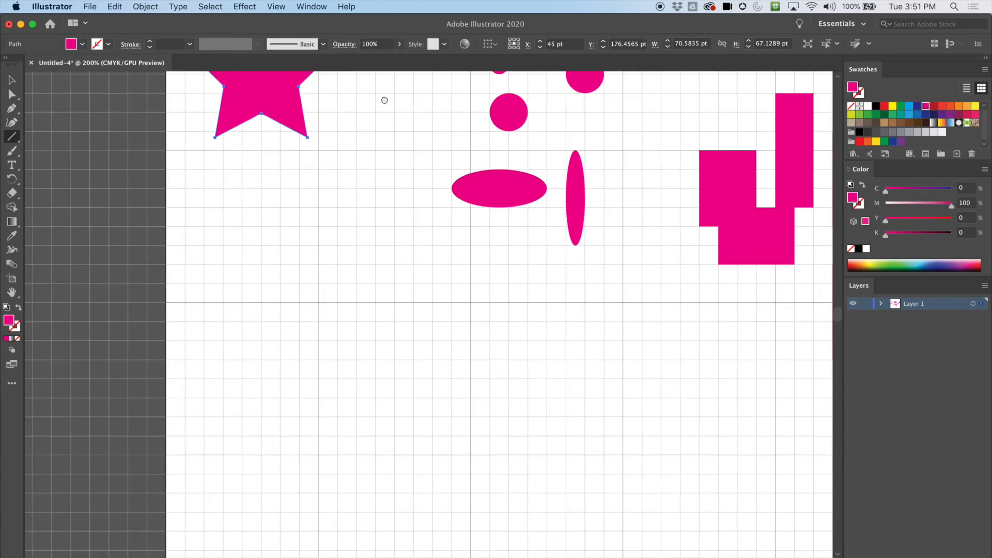
left_click(101, 46)
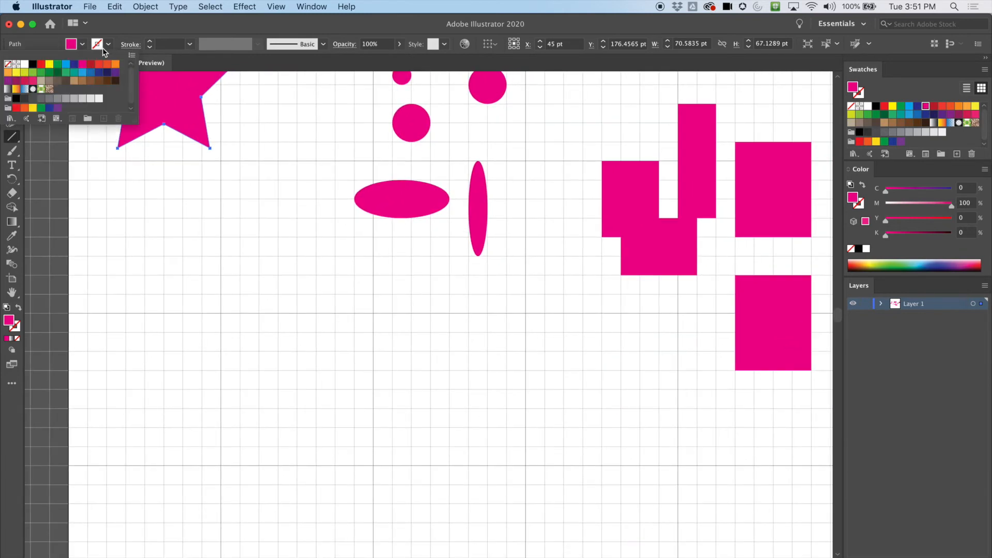
left_click(32, 64)
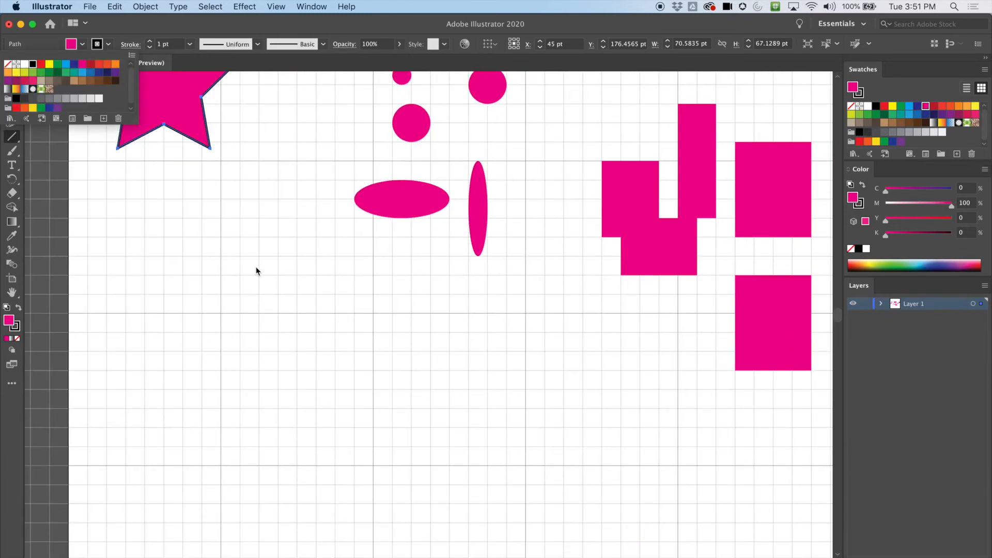
left_click(253, 231)
Draw a vertical line crossed by a 108 pt horizontal line below the star, plus two crossing diagonals, the rising one 45 x 72 pt.
left_click_drag(259, 218, 259, 409)
left_click_drag(146, 363, 376, 363)
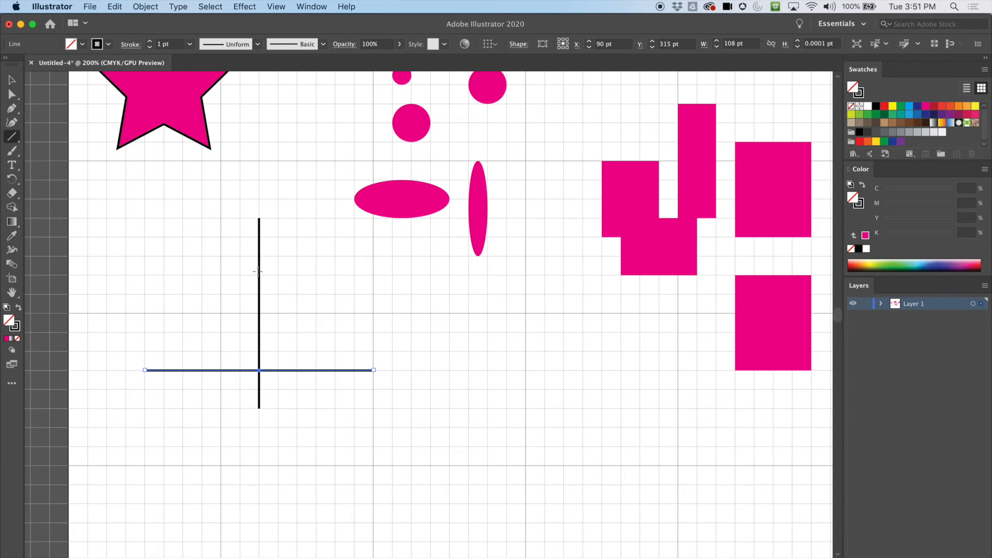
left_click_drag(354, 275, 431, 408)
left_click_drag(335, 446, 431, 294)
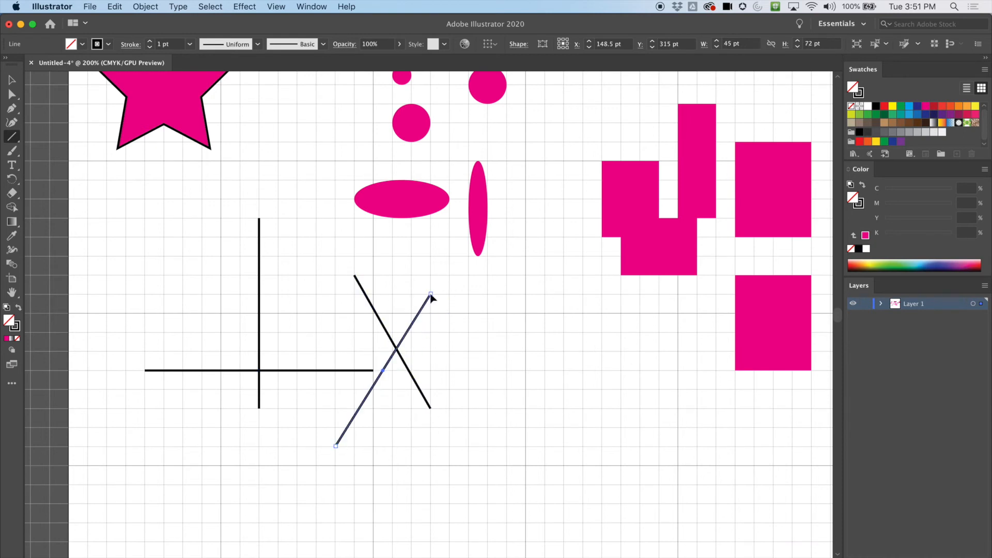
Open the Guides & Grid preferences and move the dialog clear of the star and part of the canvas grid.
scroll(246, 334, "up", 10)
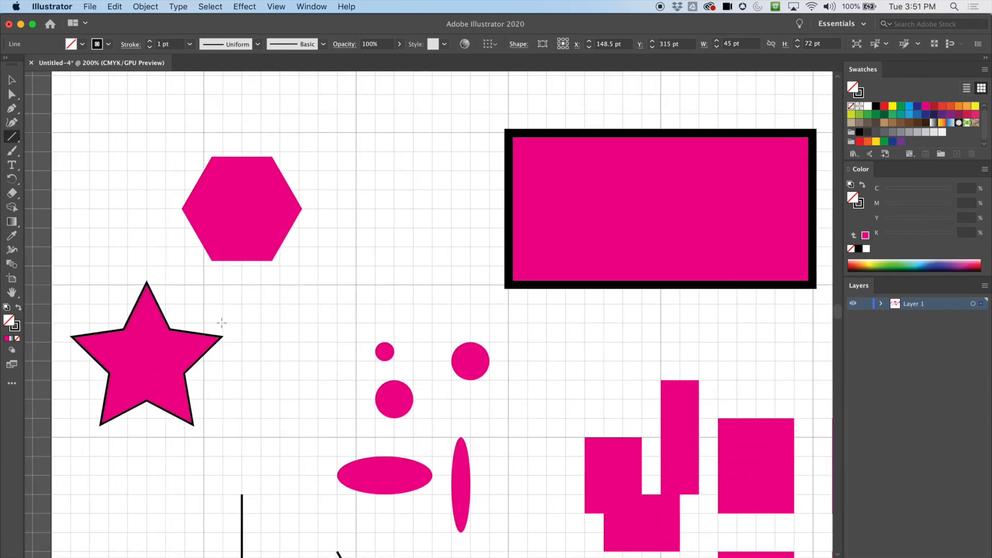
scroll(222, 323, "down", 4)
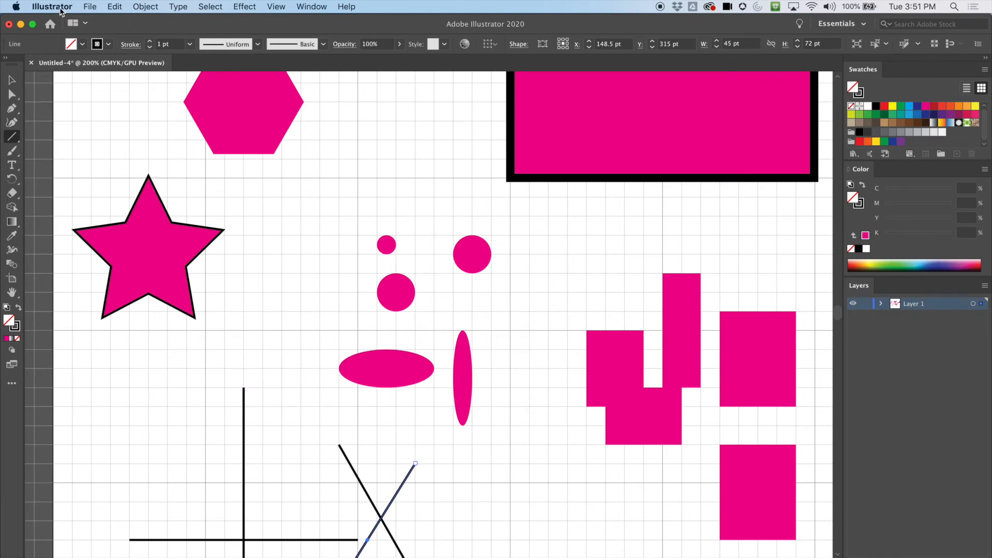
left_click(59, 7)
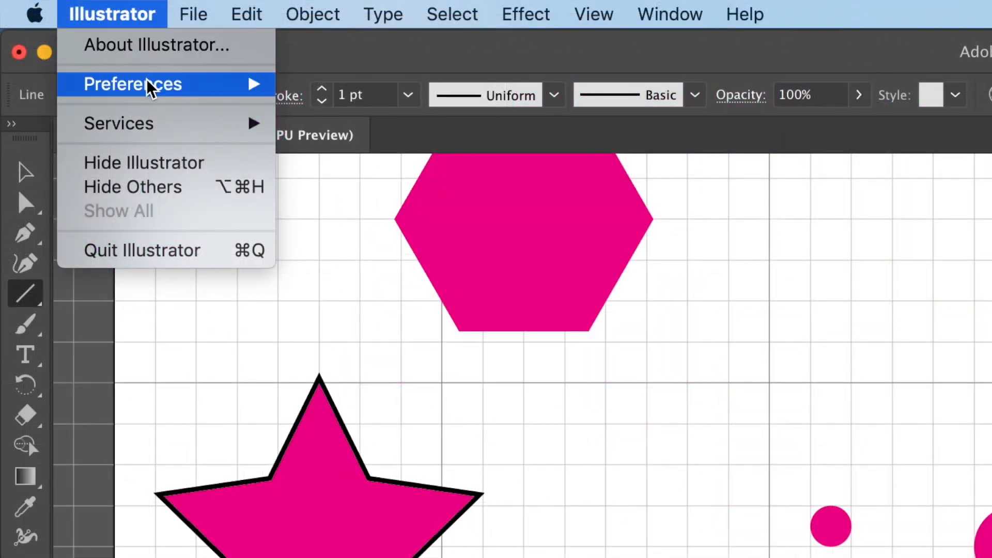
mouse_move(150, 89)
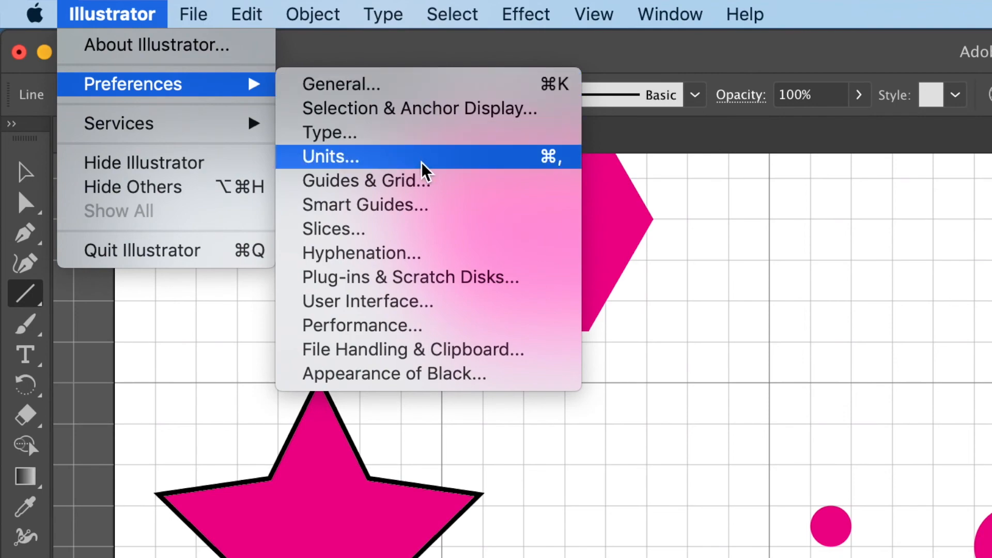
left_click(421, 182)
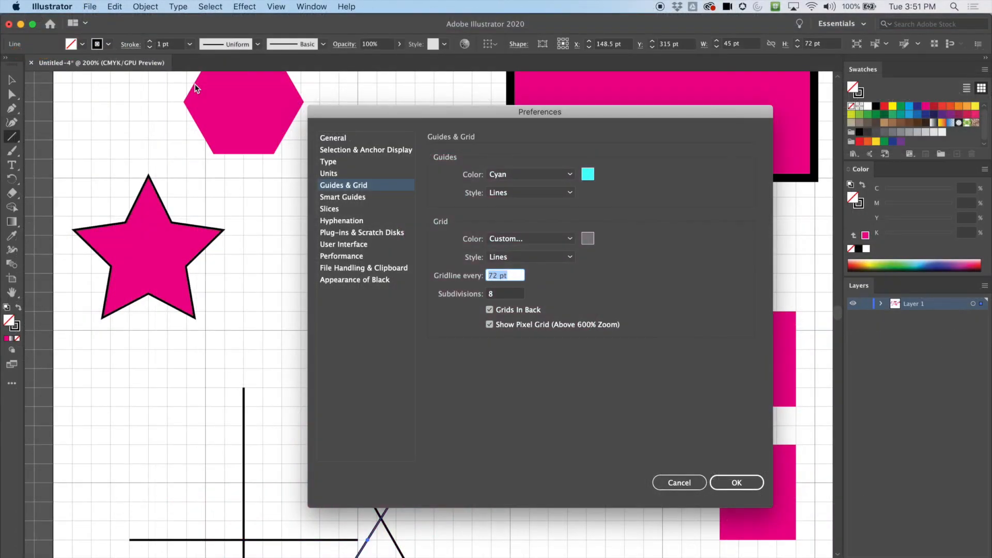
left_click_drag(540, 107, 607, 67)
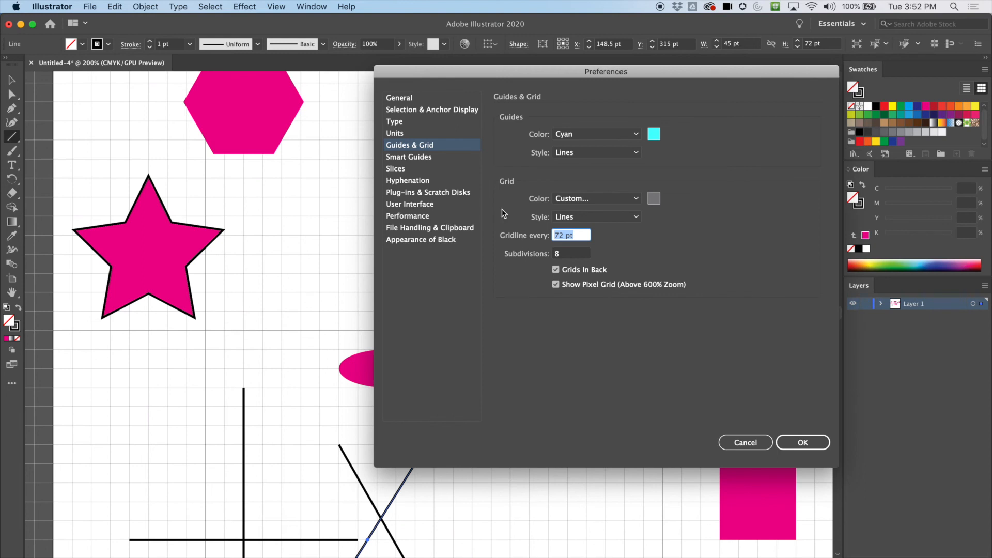
Examine the grid's color choices, custom color picker, line style options and subdivisions, and close the preferences keeping the existing settings.
left_click(640, 201)
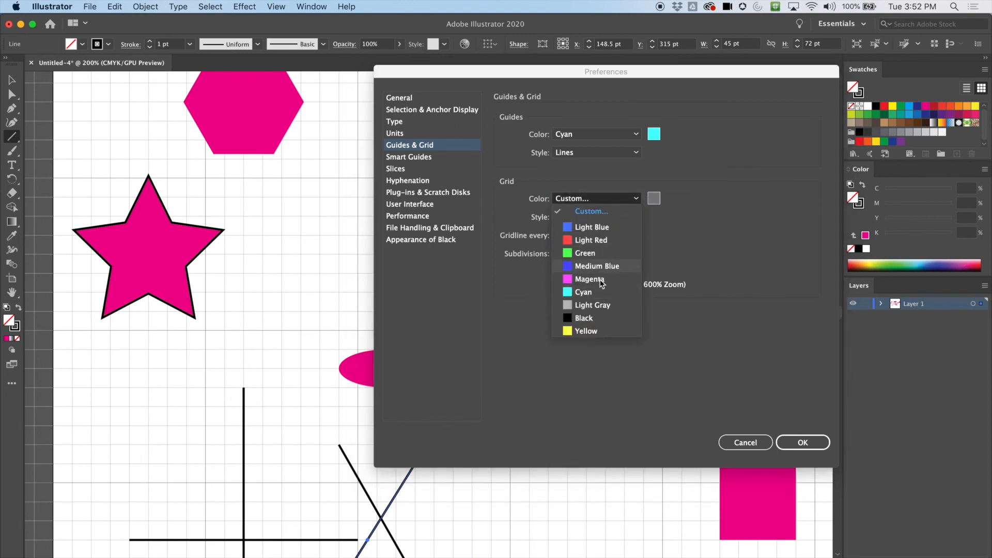
left_click(679, 185)
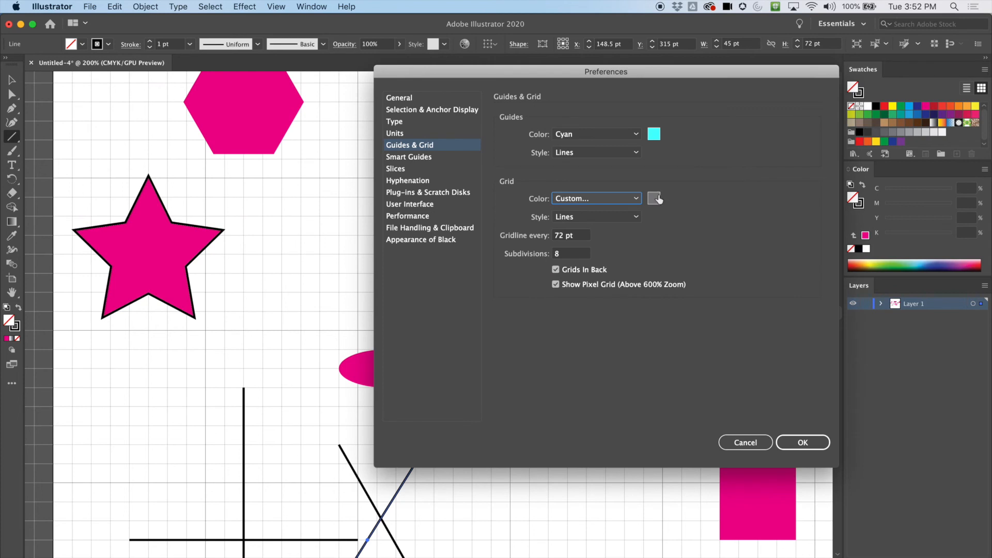
left_click(658, 197)
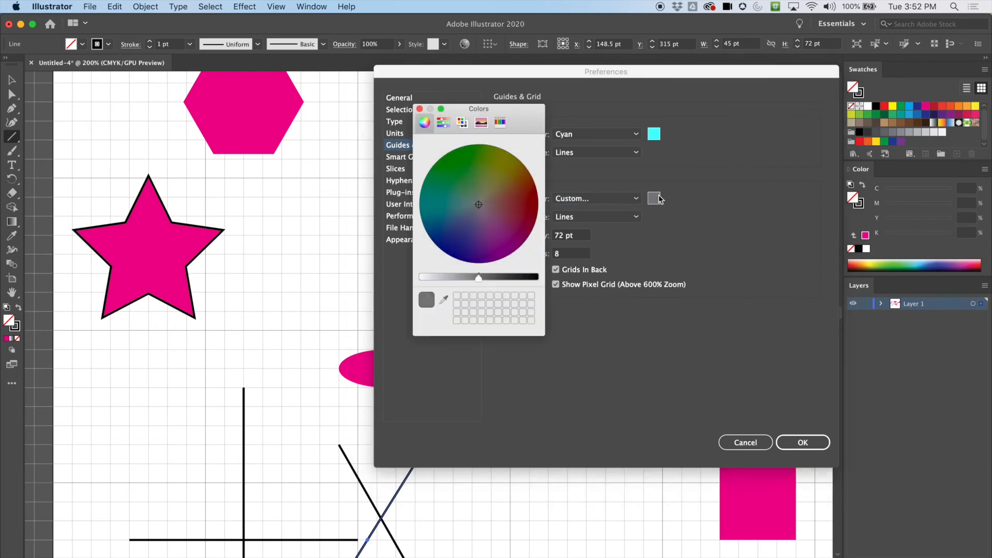
left_click(420, 109)
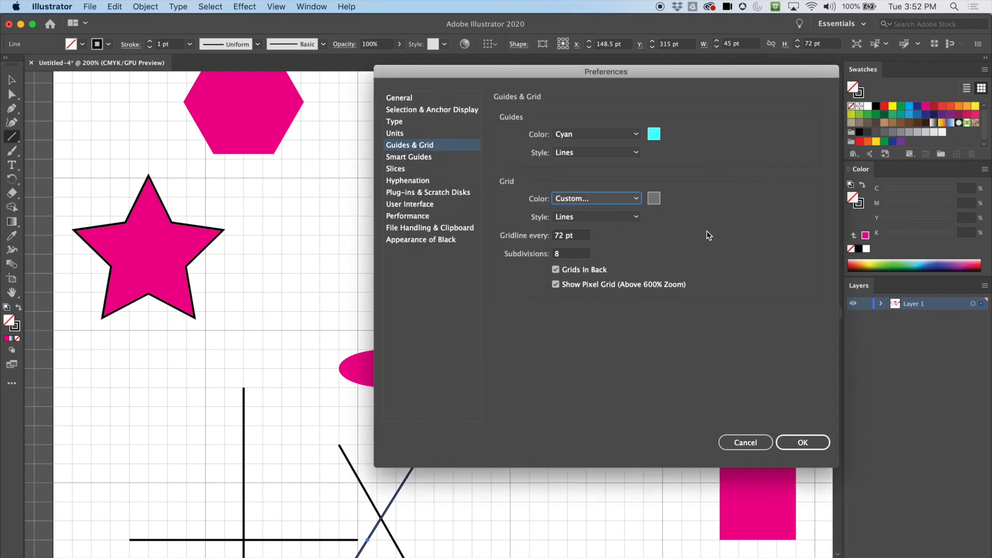
left_click(634, 220)
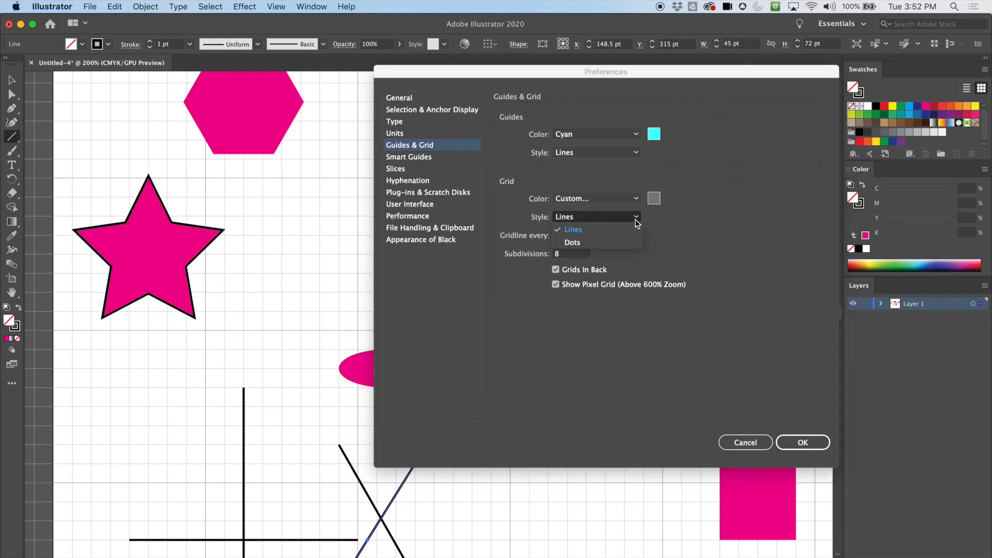
left_click(603, 236)
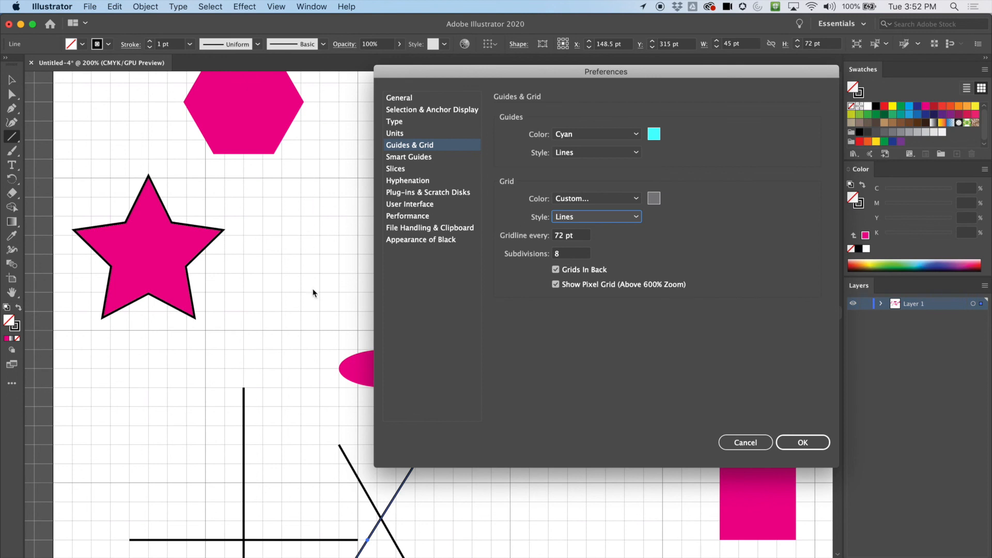
left_click(572, 258)
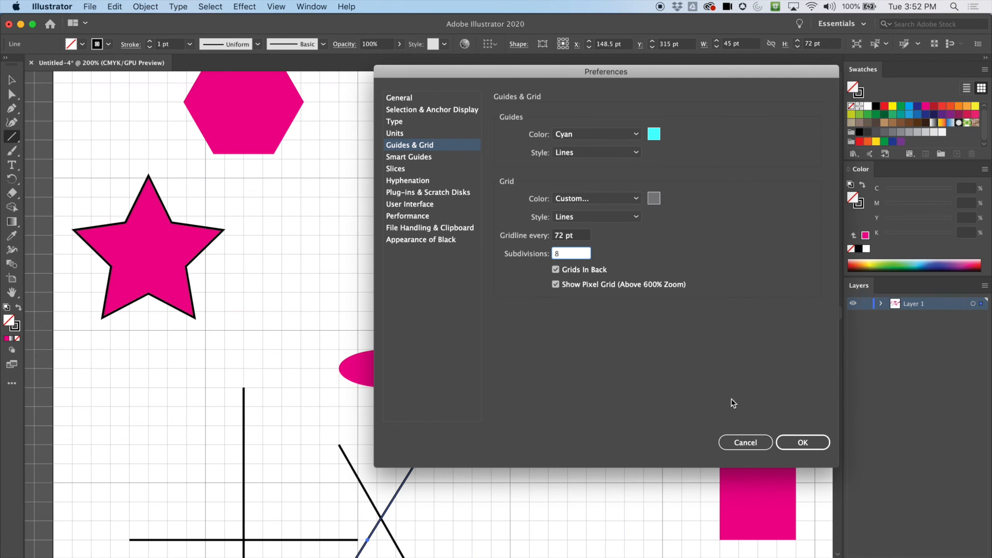
left_click(802, 448)
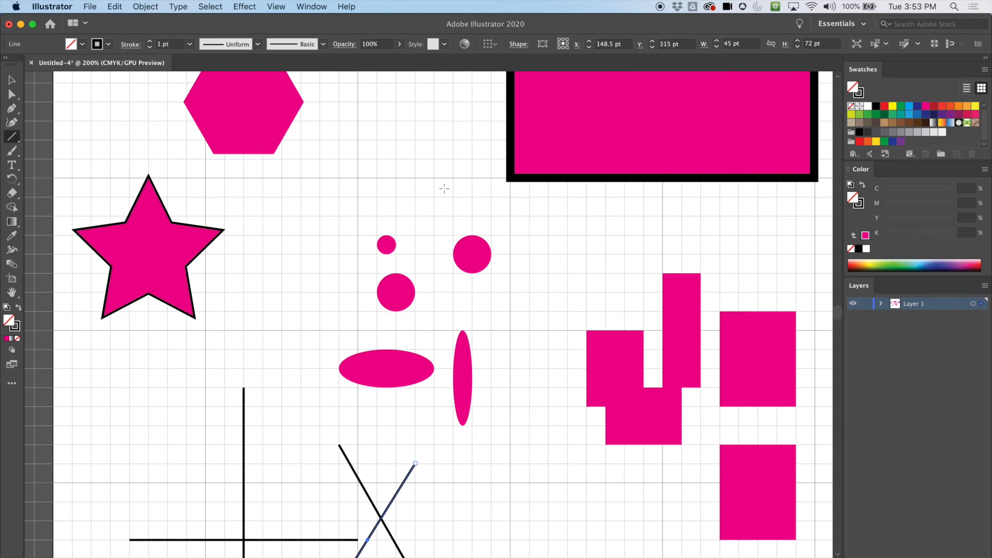
Turn off Snap to Grid and hide the grid.
left_click(276, 6)
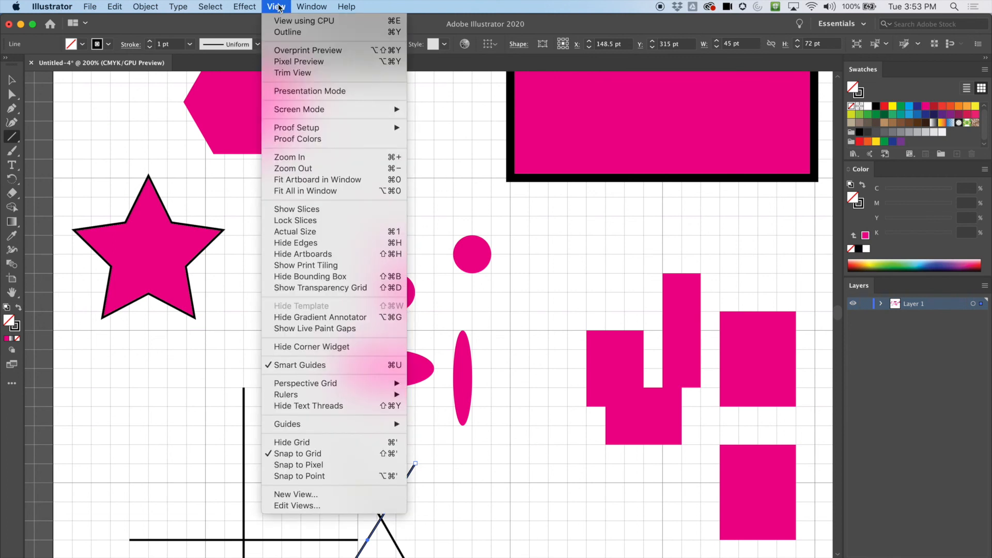
left_click(277, 454)
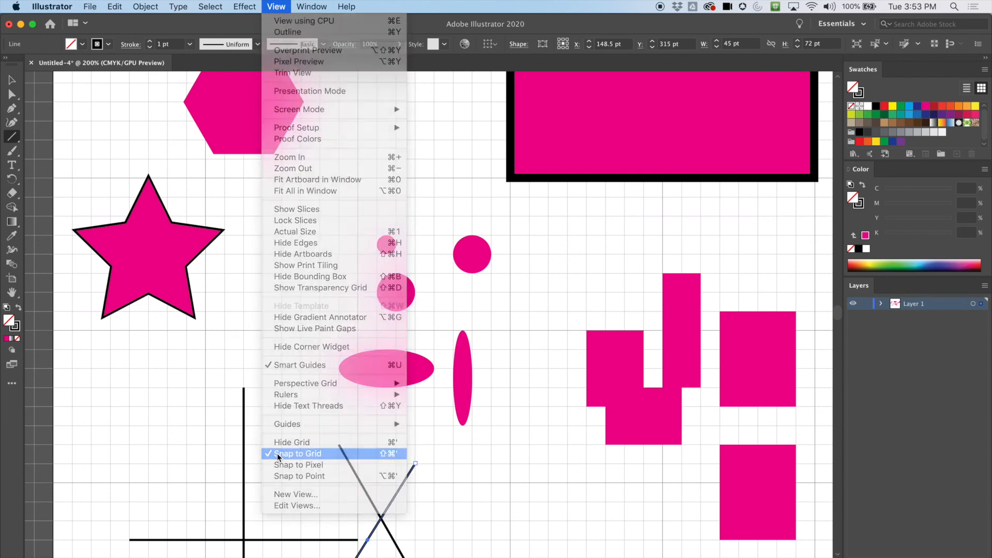
left_click(311, 5)
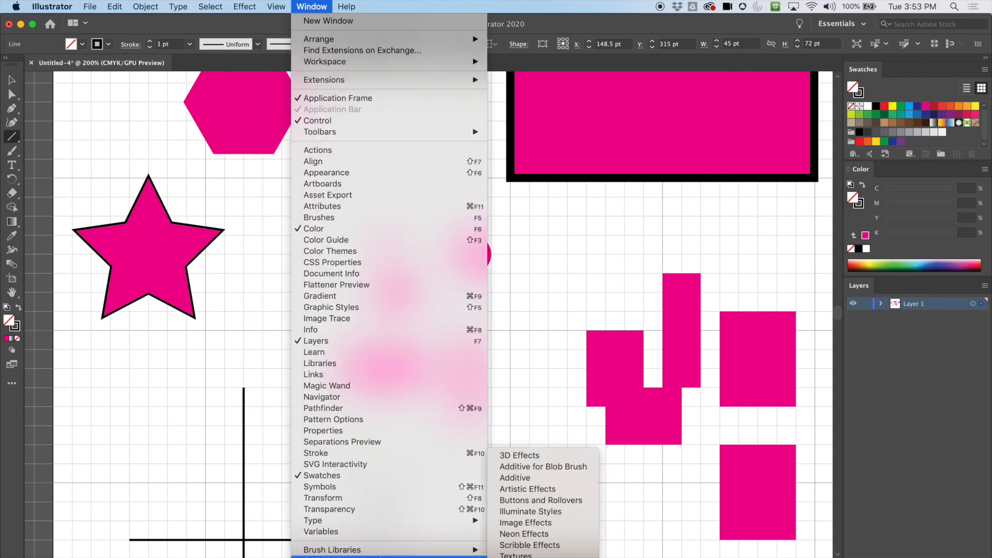
mouse_move(269, 4)
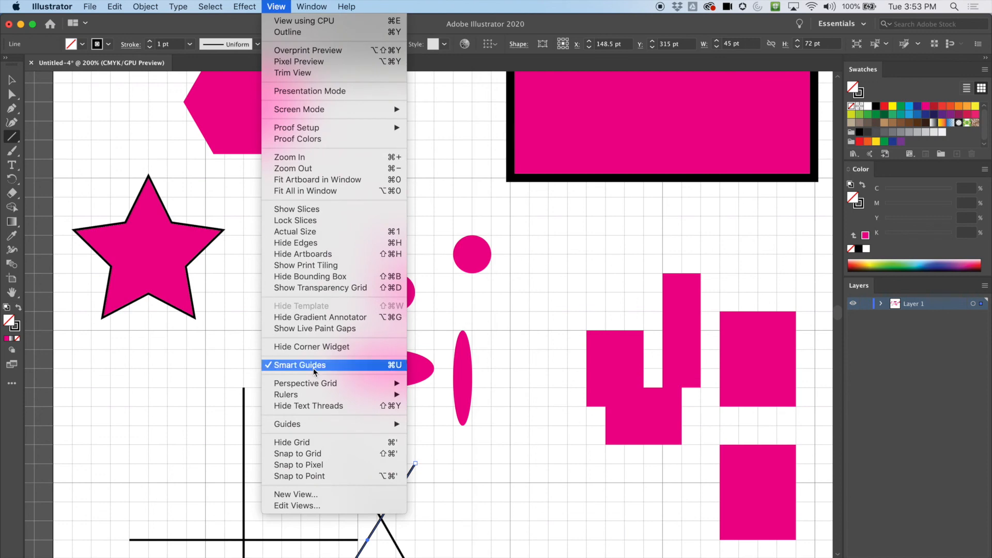
left_click(302, 445)
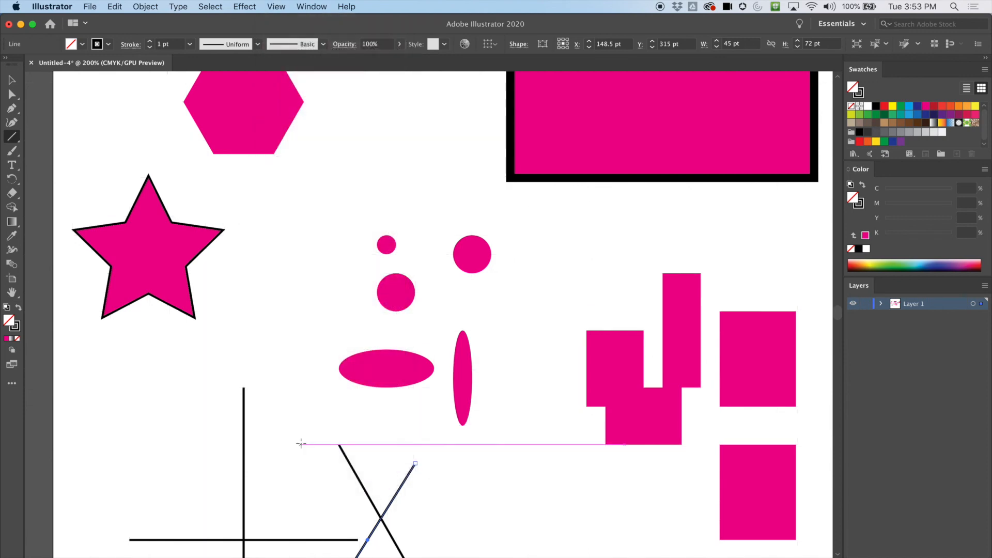